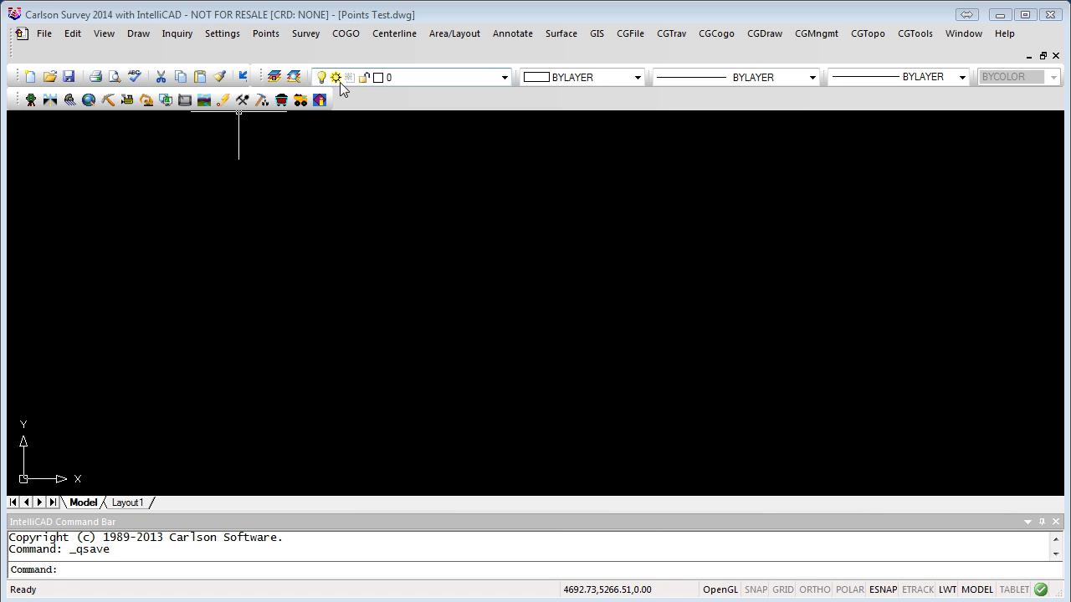
Step: Browse to Carlson Projects\dyno nobel and load 08S 37W A.crd as the coordinate file
left_click(266, 36)
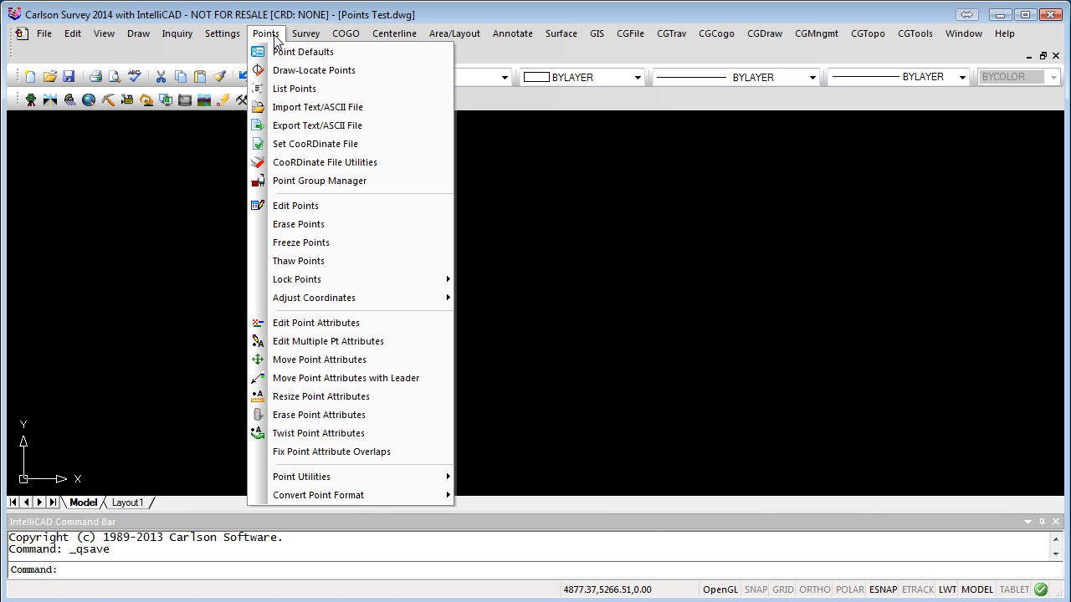
left_click(316, 145)
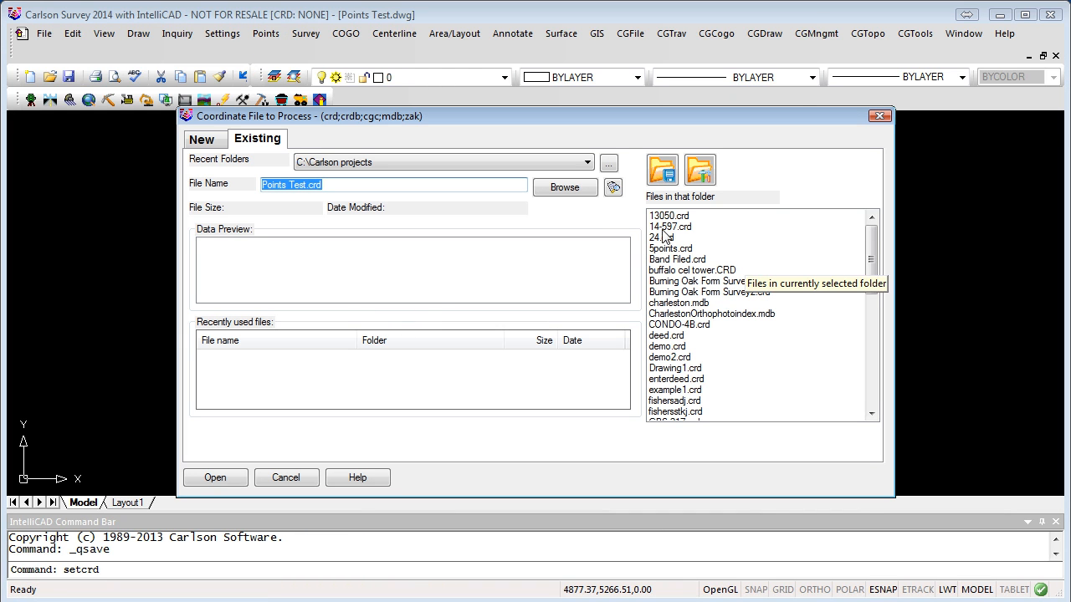
left_click(608, 163)
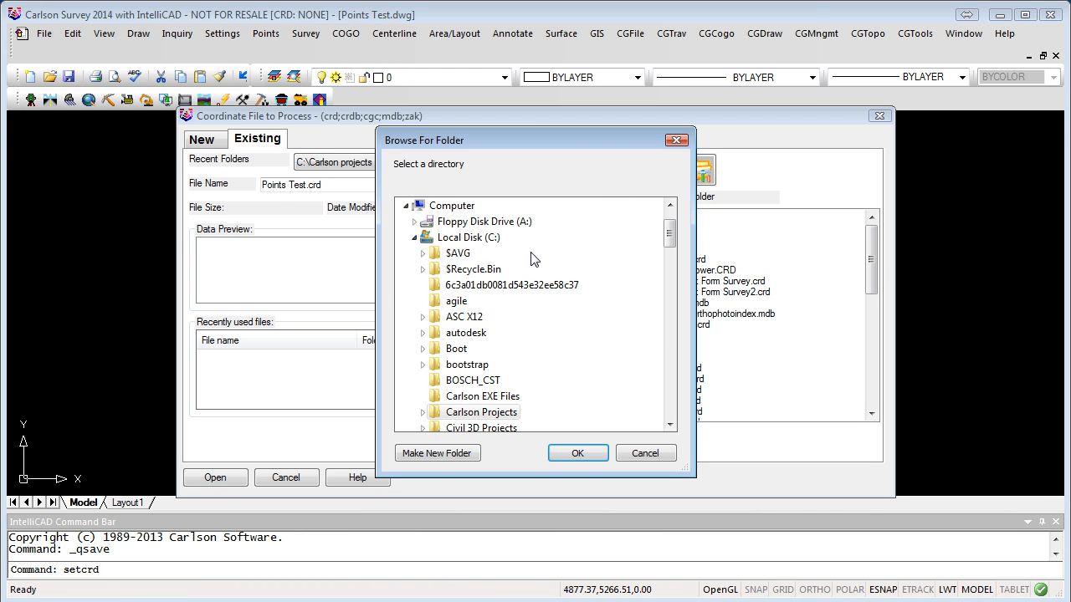
left_click_drag(671, 227, 674, 258)
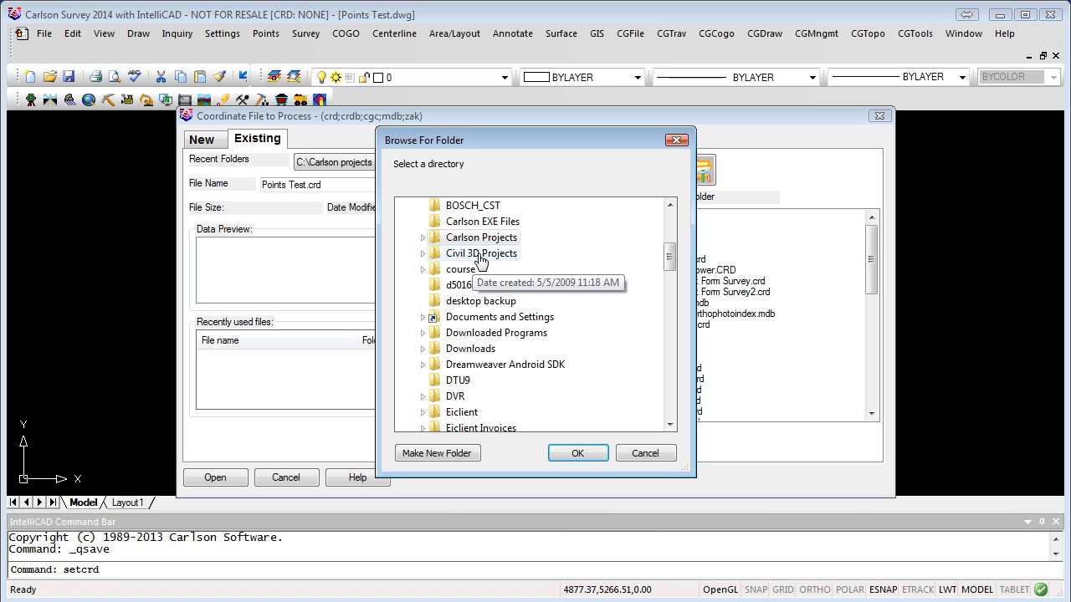
left_click(423, 238)
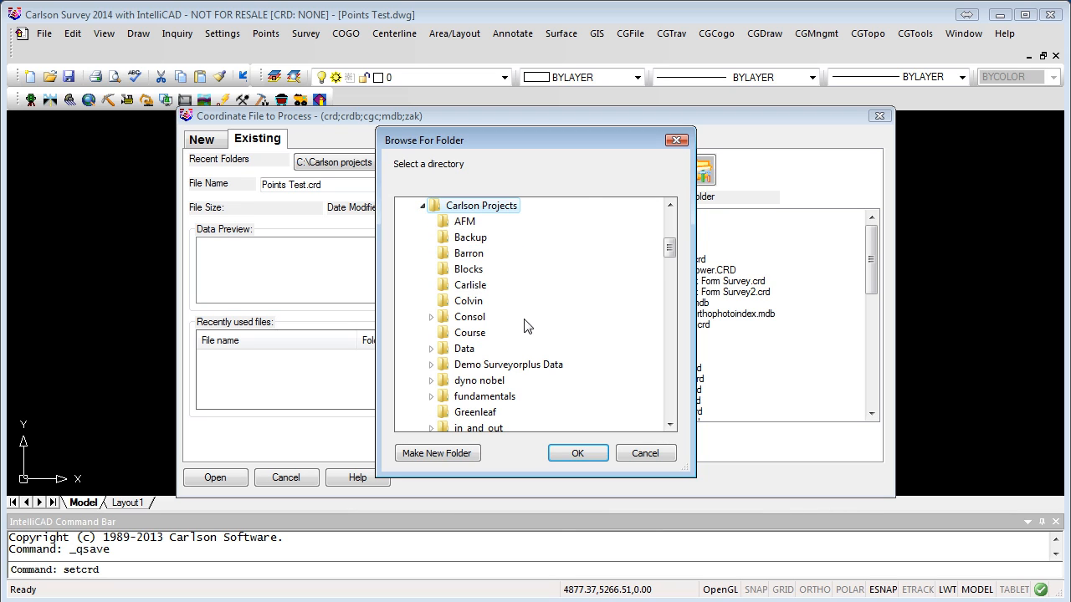
scroll(535, 330, "down", 2)
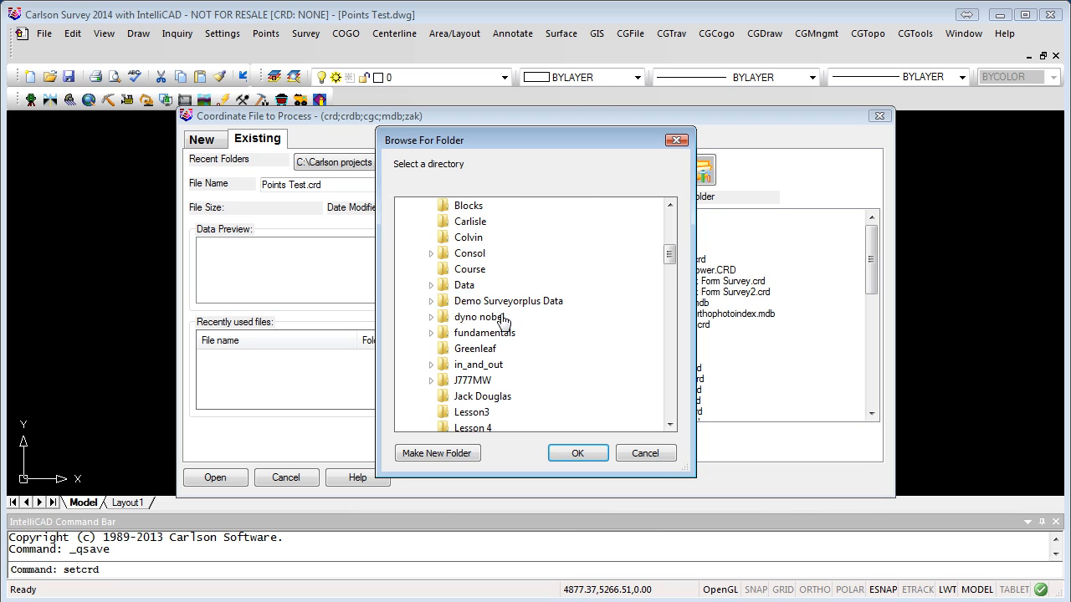
double_click(472, 318)
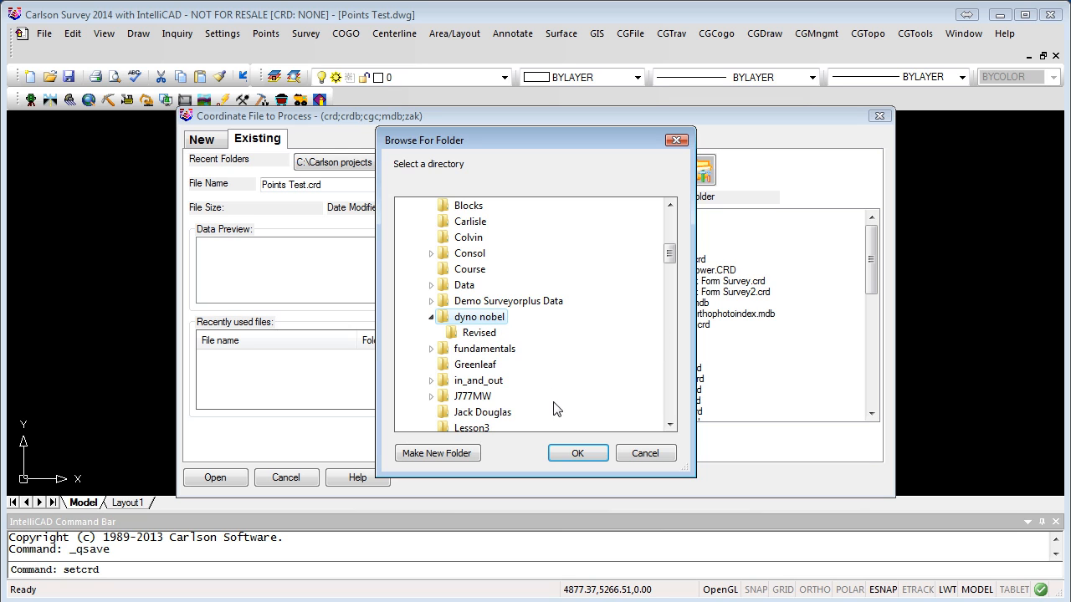
left_click(577, 452)
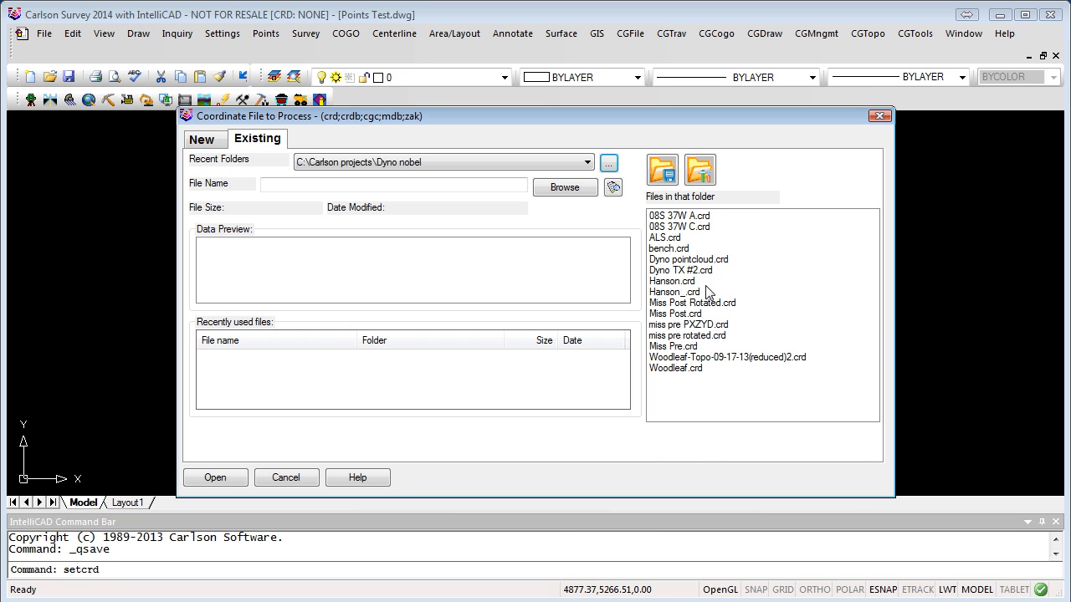
left_click(680, 217)
double_click(680, 217)
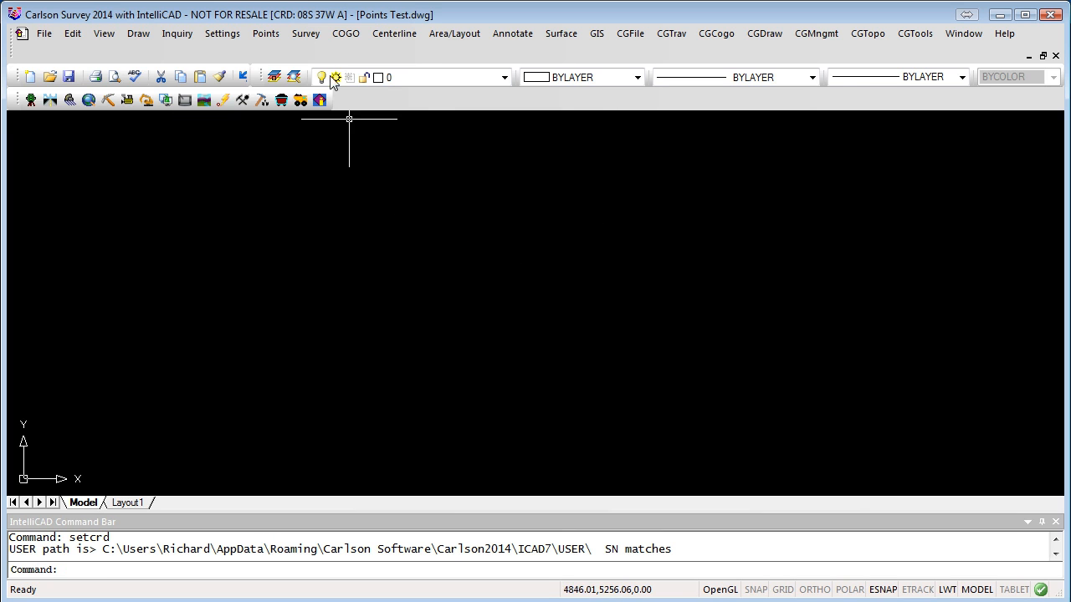
left_click(265, 33)
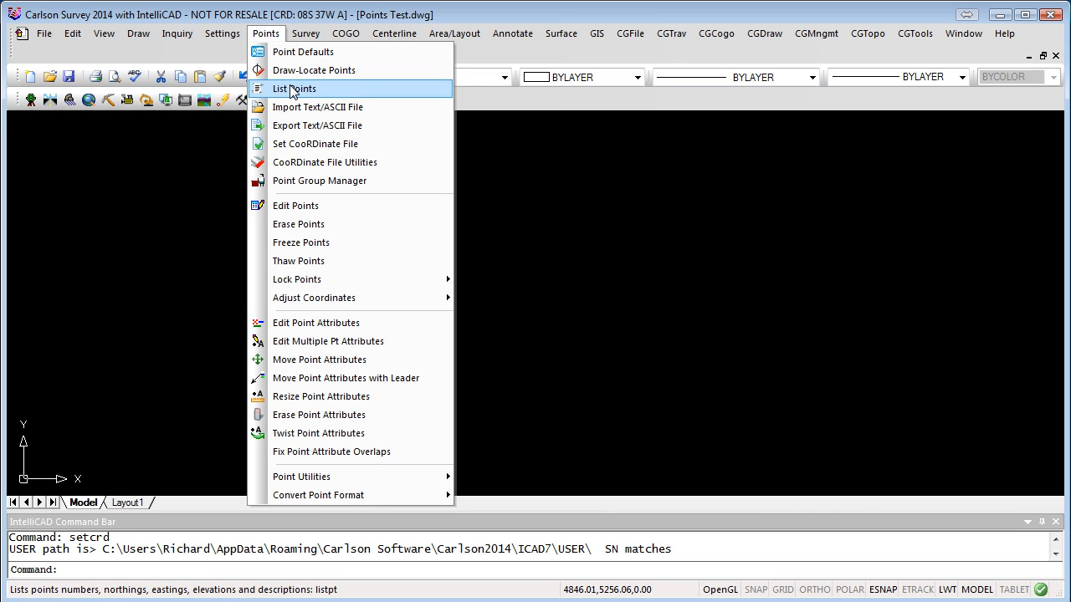
left_click(289, 87)
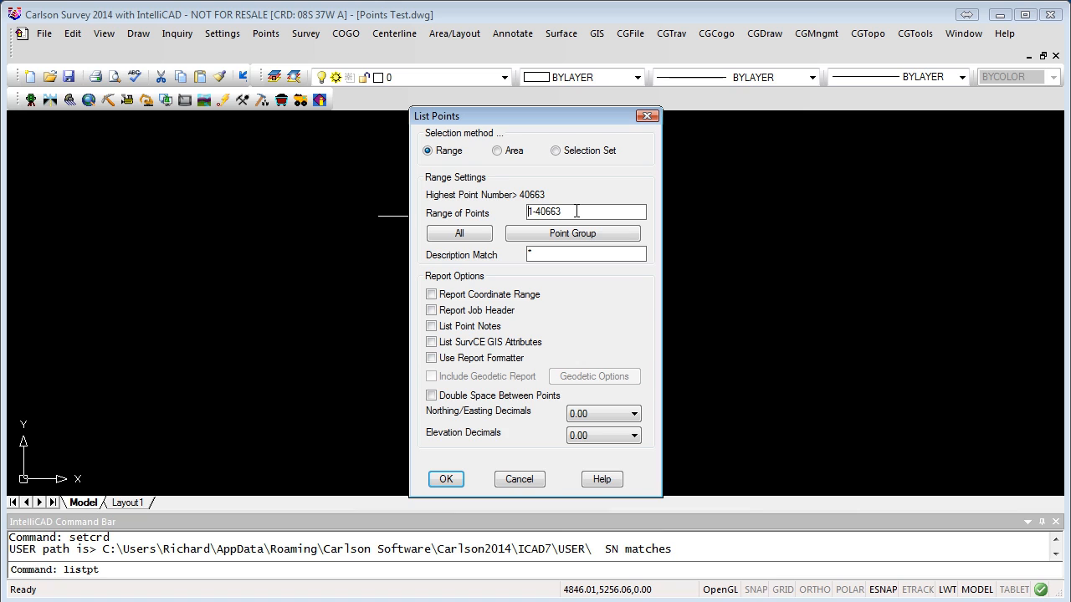
left_click(524, 480)
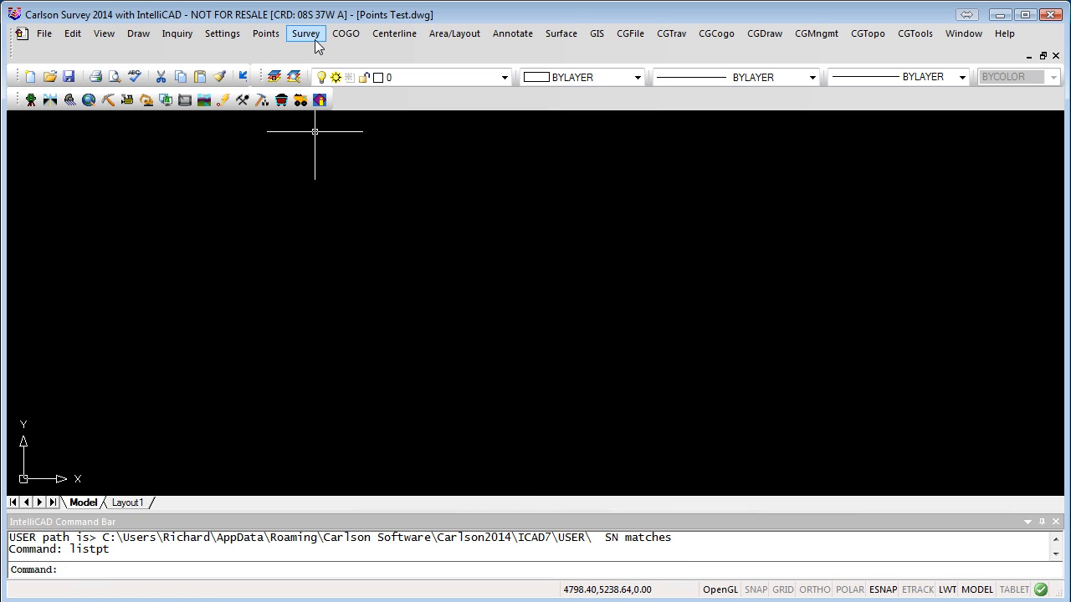
Step: Draw all coordinate-file points with symbol SPT0 on layer PNTS, removing '_DEED' from the layer name
left_click(266, 35)
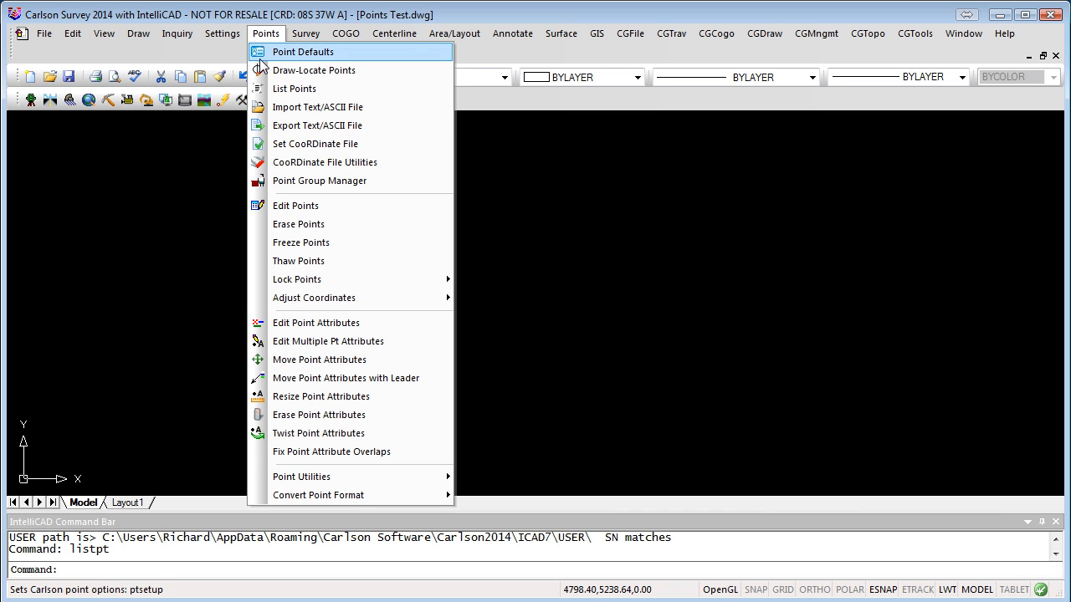
left_click(336, 73)
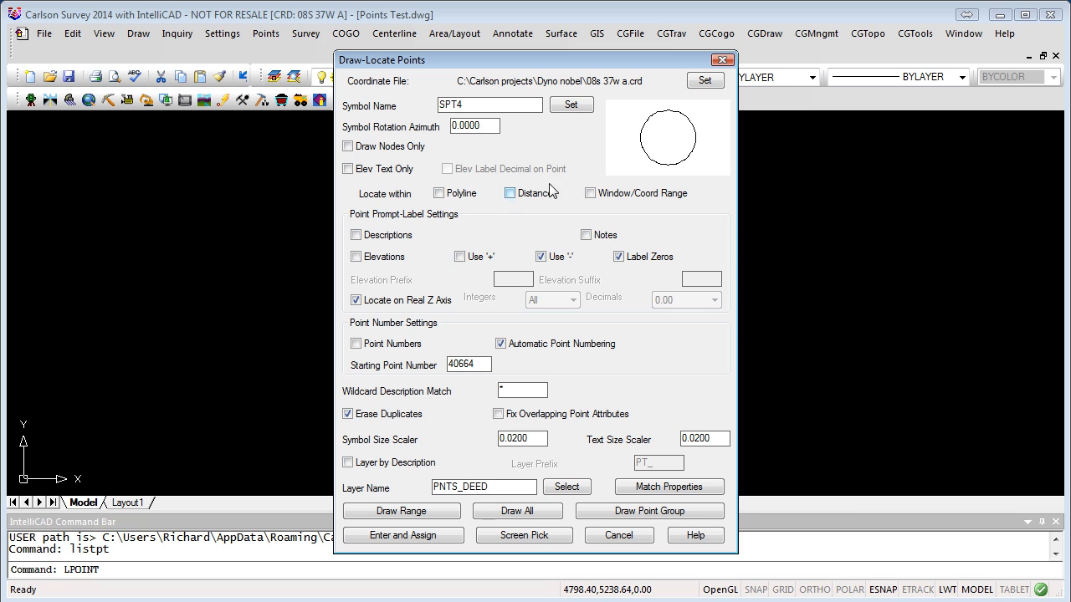
left_click(571, 106)
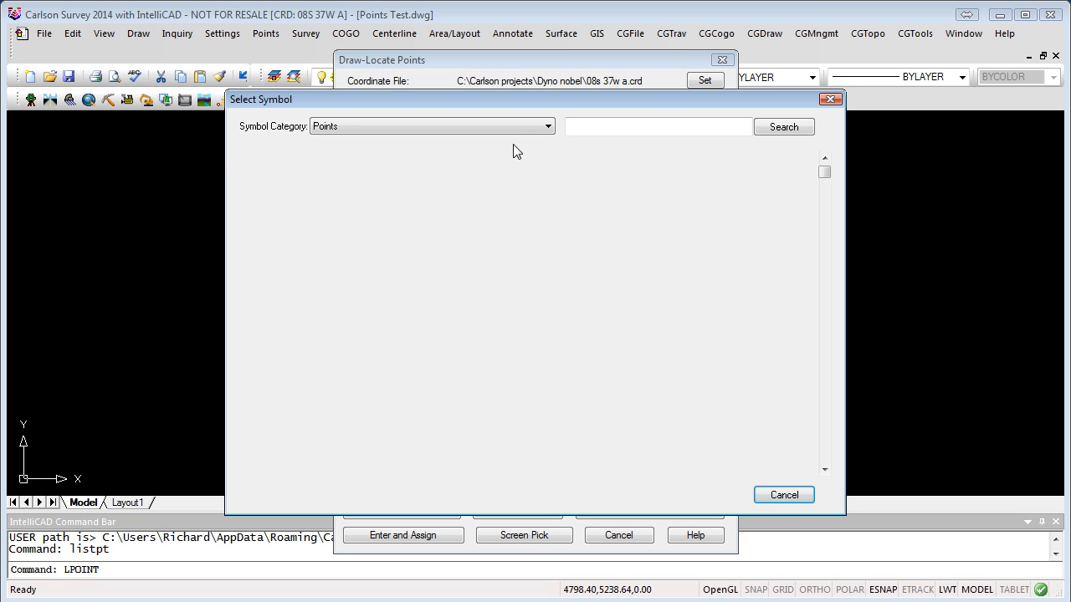
left_click(311, 215)
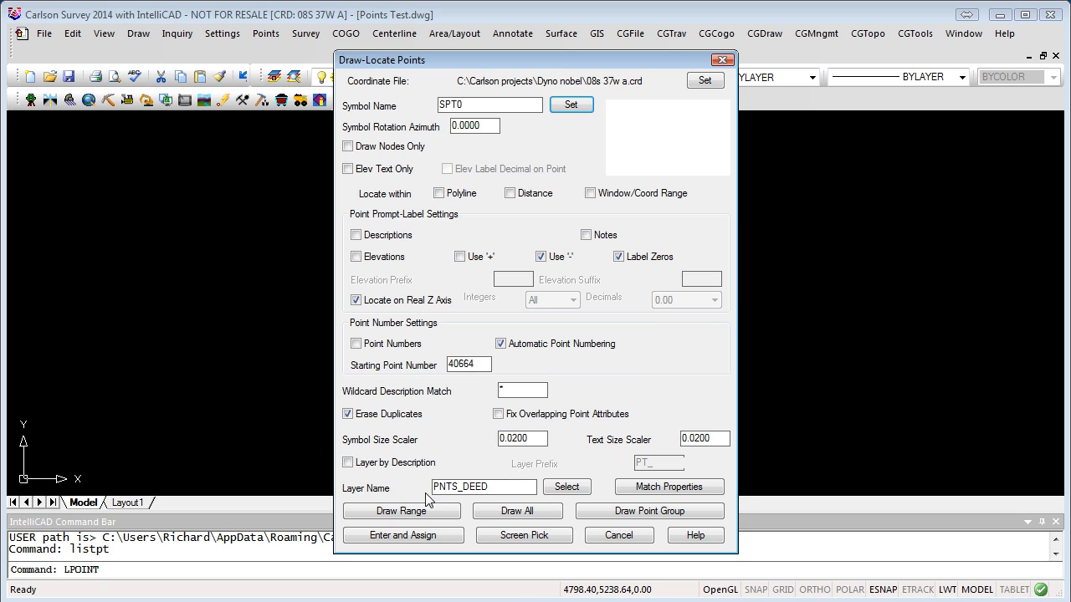
left_click_drag(457, 487, 494, 487)
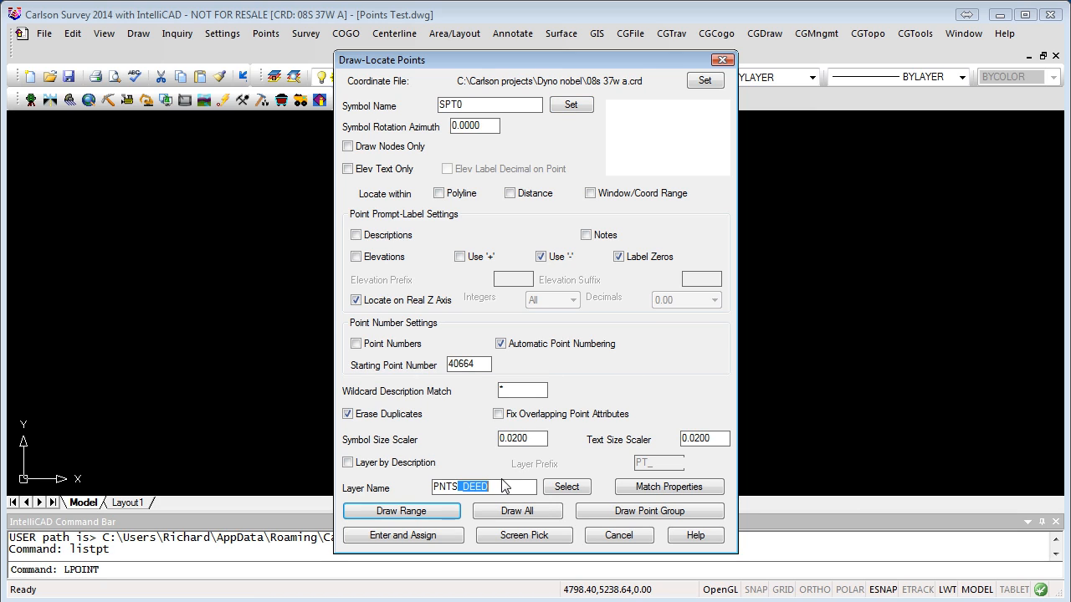
key("BackSpace")
left_click(509, 512)
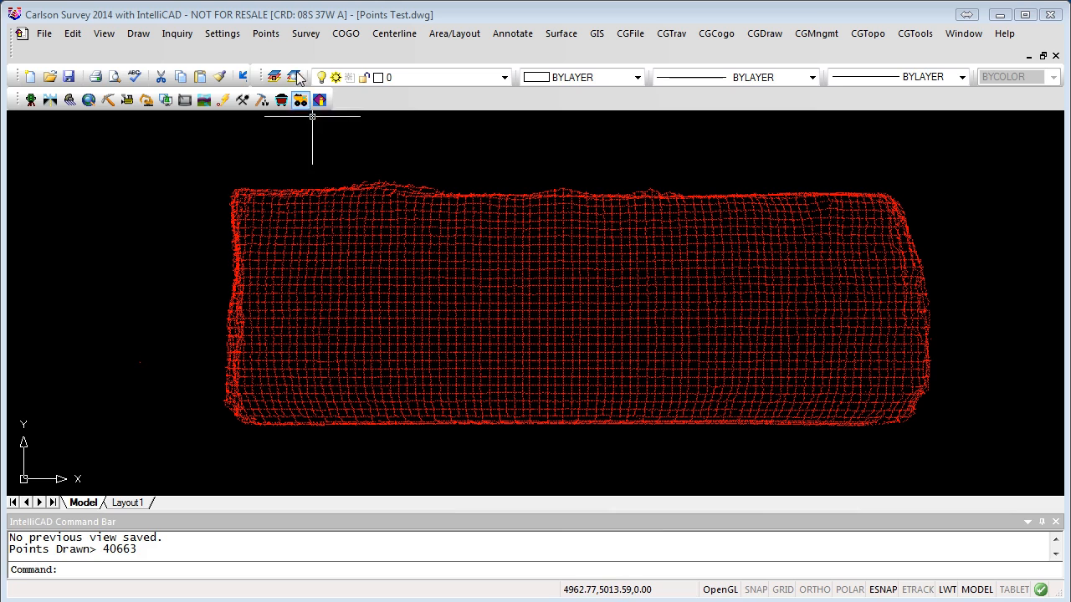
Step: Start Translate Points and enter point 1 as the original reference point
left_click(264, 36)
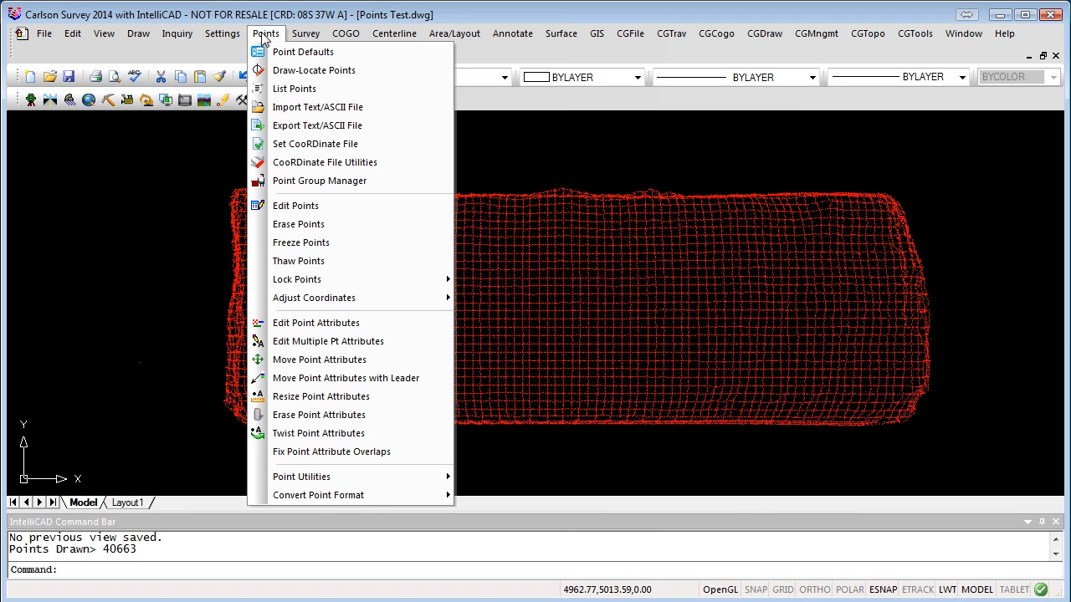
mouse_move(372, 299)
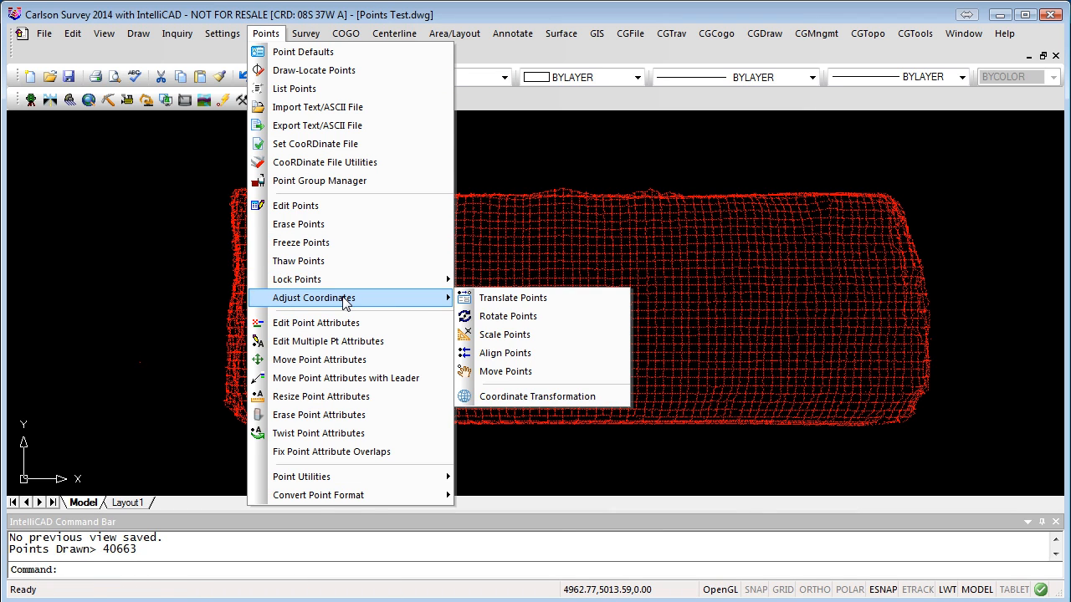
left_click(527, 296)
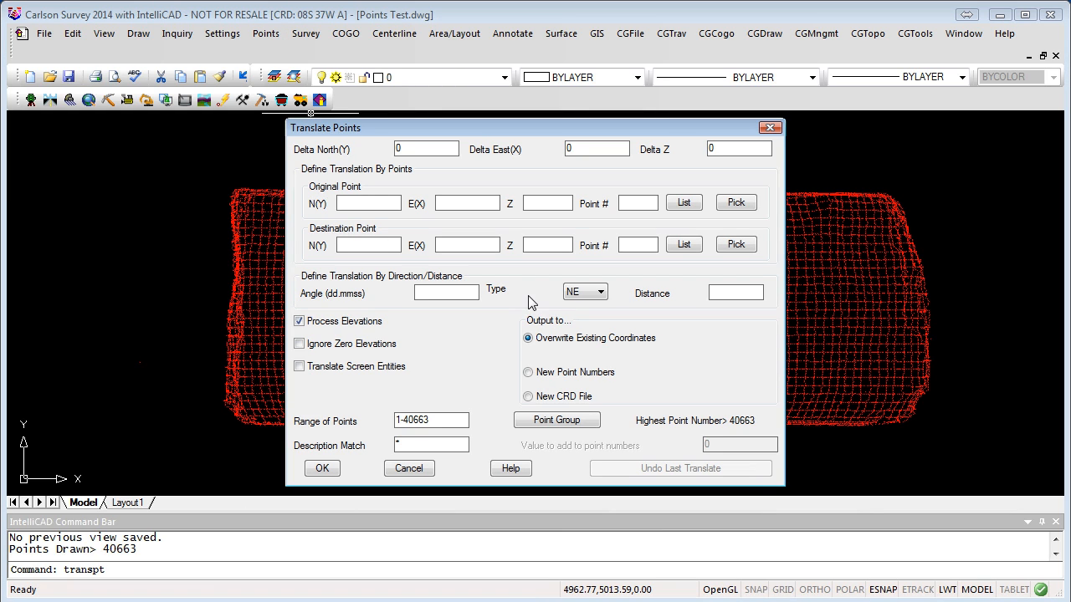
left_click(633, 206)
type("1")
key("Tab")
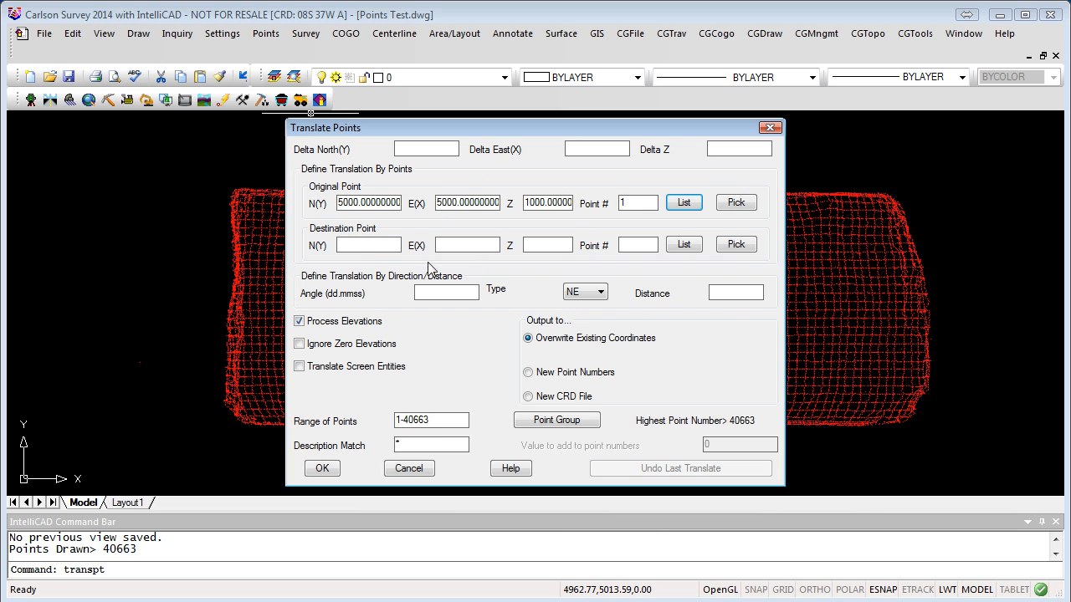
Step: Set the translation destination to northing 6000, easting 6000, elevation 100
left_click(367, 245)
type("6000")
key("Tab")
type("0")
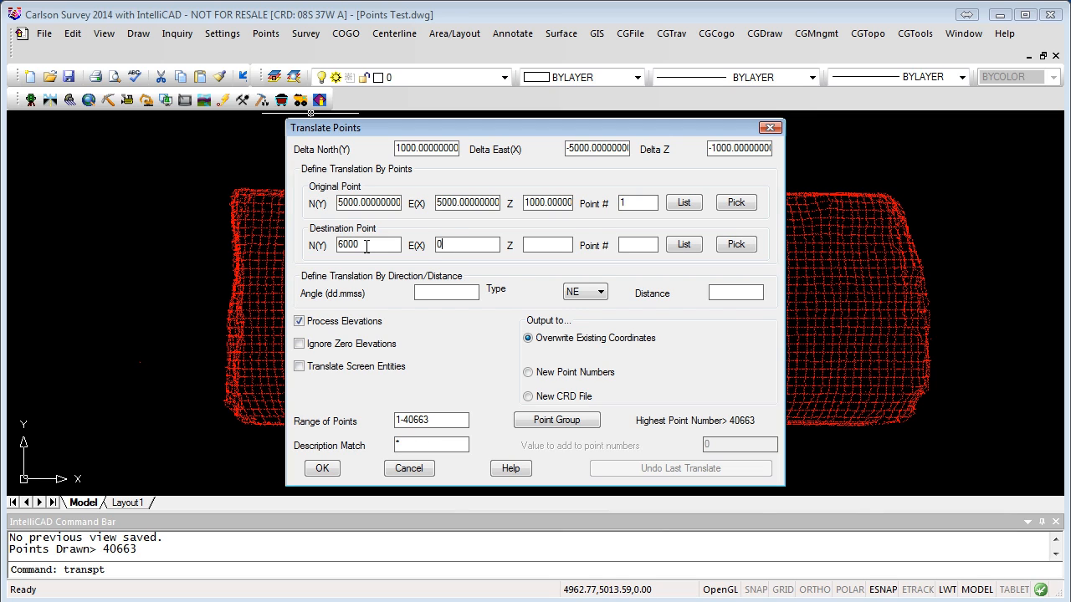
key("BackSpace")
type("6000")
key("Tab")
type("100")
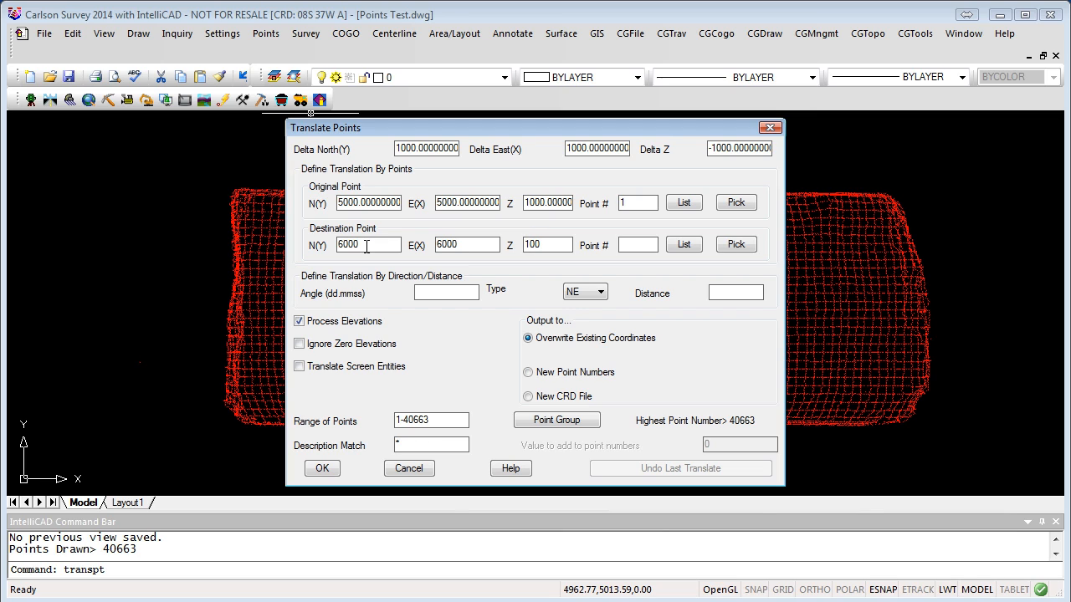
key("Tab")
Step: Apply the translation, dismiss the completion message, and zoom to extents with Z, E
left_click(322, 470)
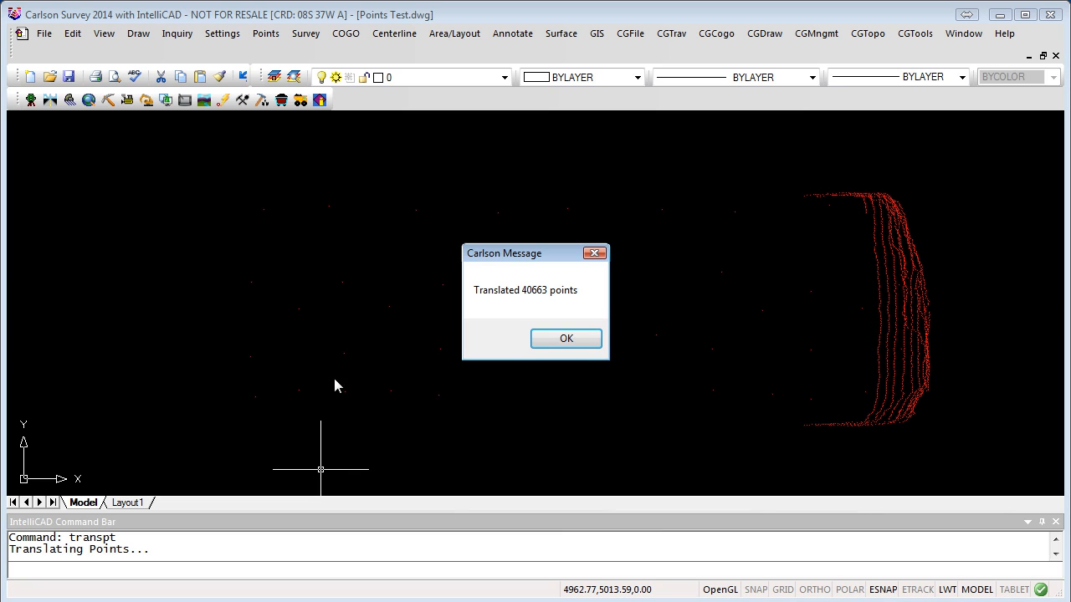
left_click(566, 340)
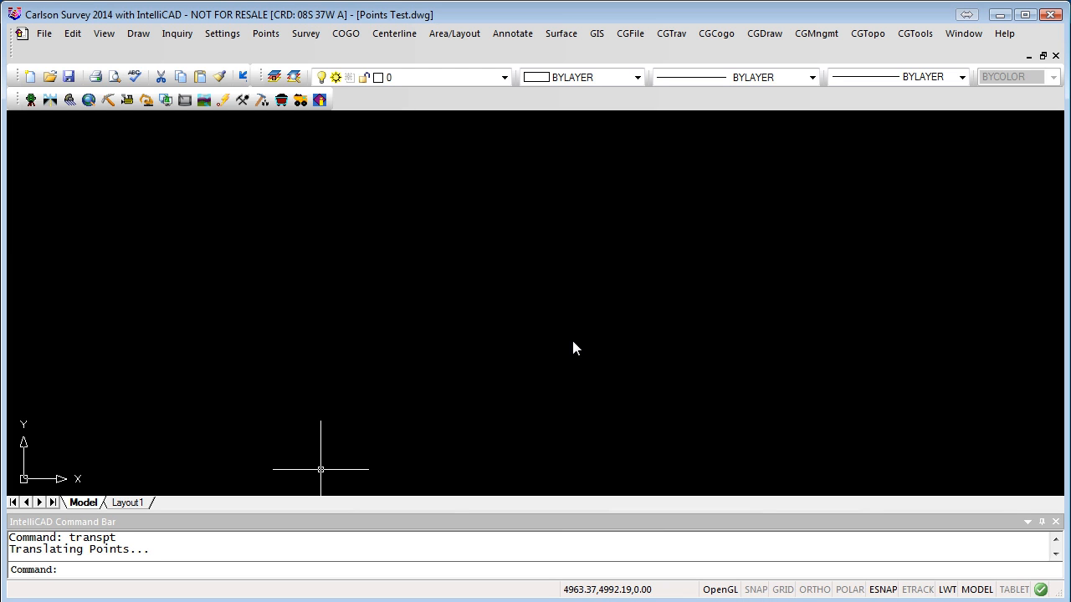
type("z")
key("Return")
type("e")
key("Return")
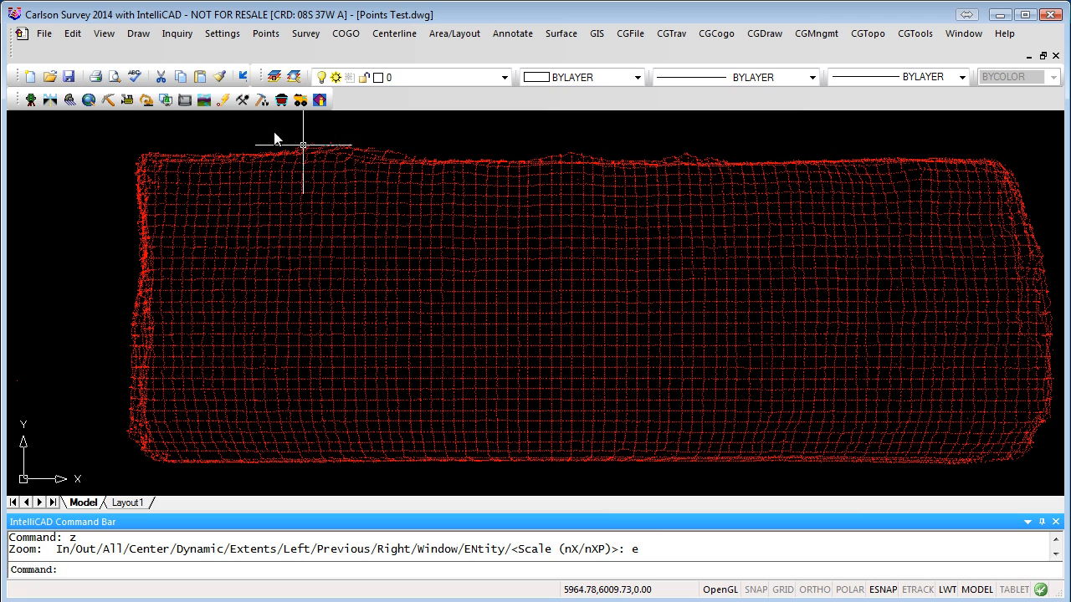
Step: Start Translate Points again and load point 1 as the original point
left_click(268, 36)
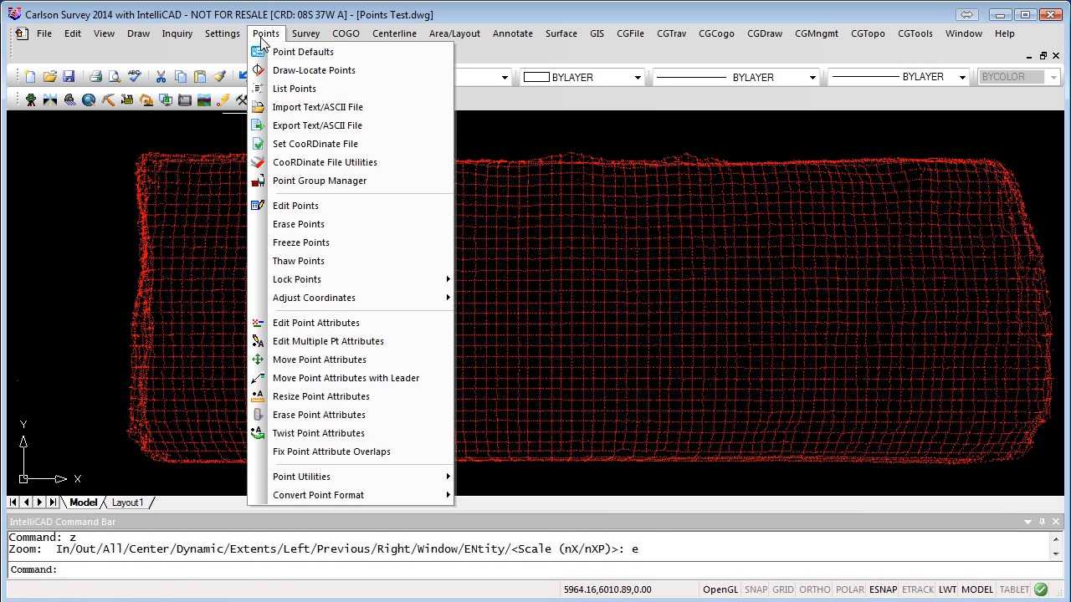
mouse_move(350, 301)
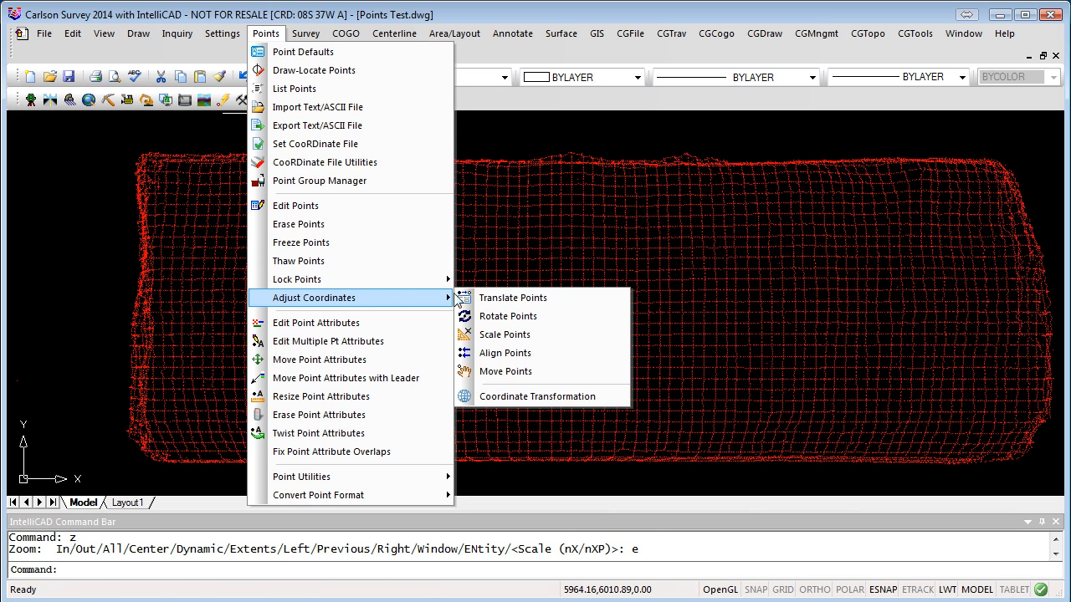
left_click(511, 298)
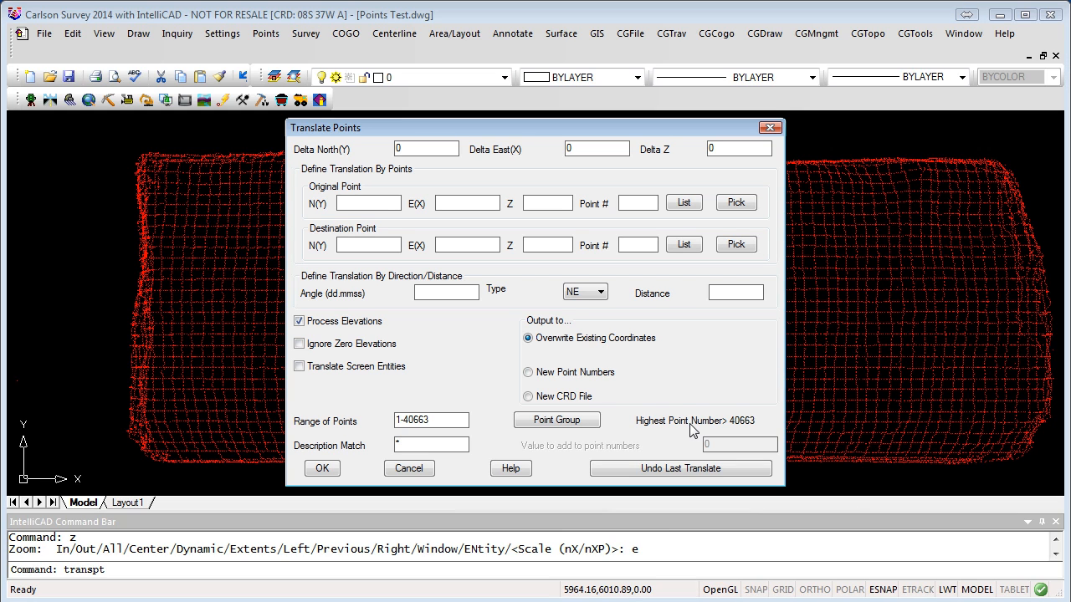
left_click(390, 203)
type("100")
key("BackSpace")
key("BackSpace")
key("BackSpace")
type("1")
key("Tab")
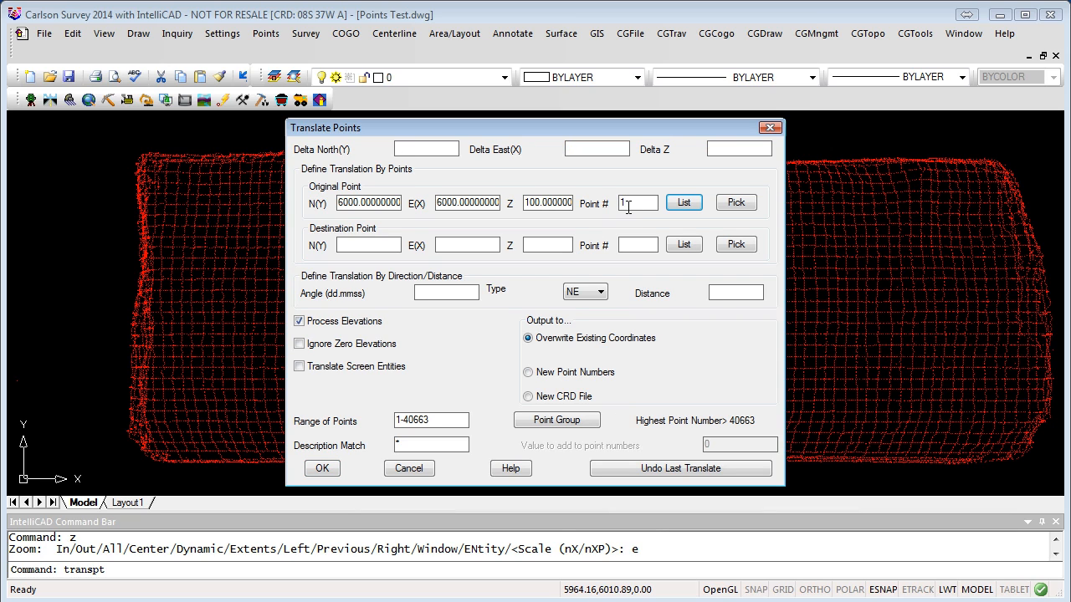
Step: Set destination northing 10000, easting 10000, elevation 1000 and apply to all points
key("Tab")
key("Tab")
type("10000")
key("Tab")
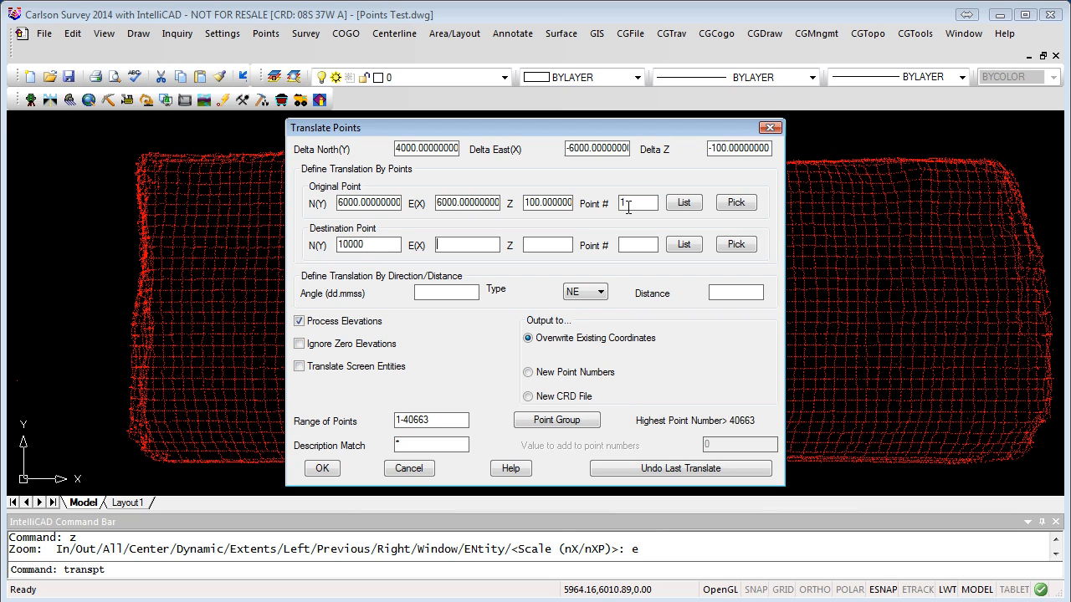
type("10000100")
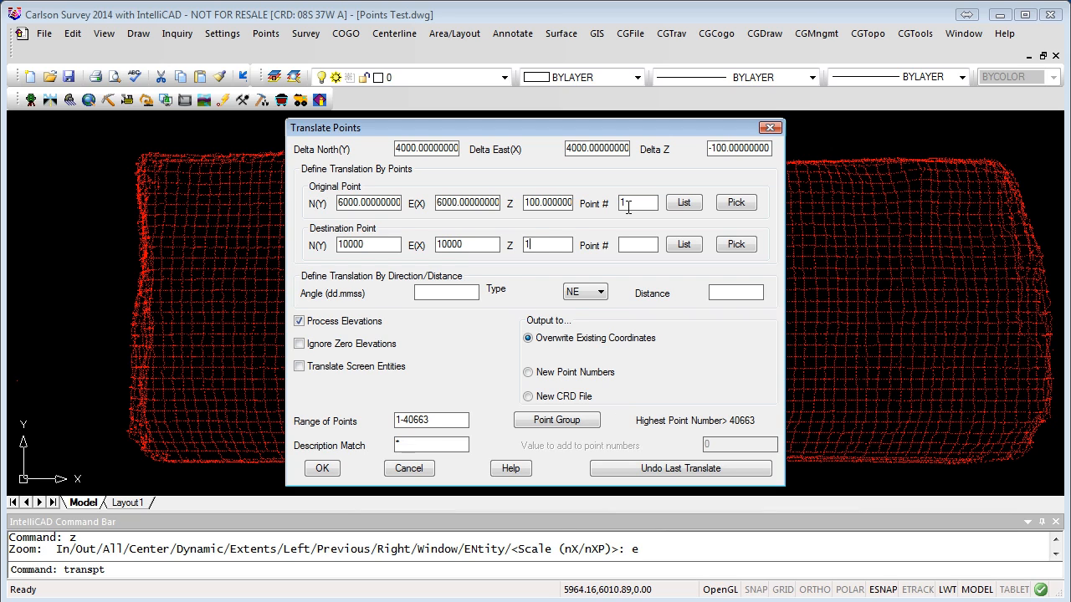
type("0")
key("Tab")
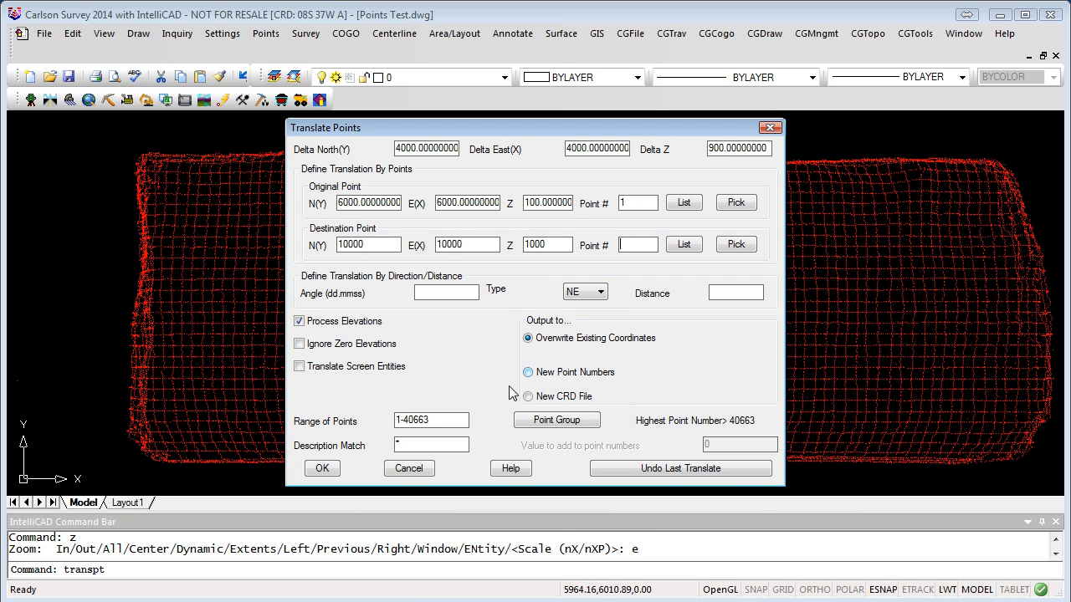
left_click(324, 469)
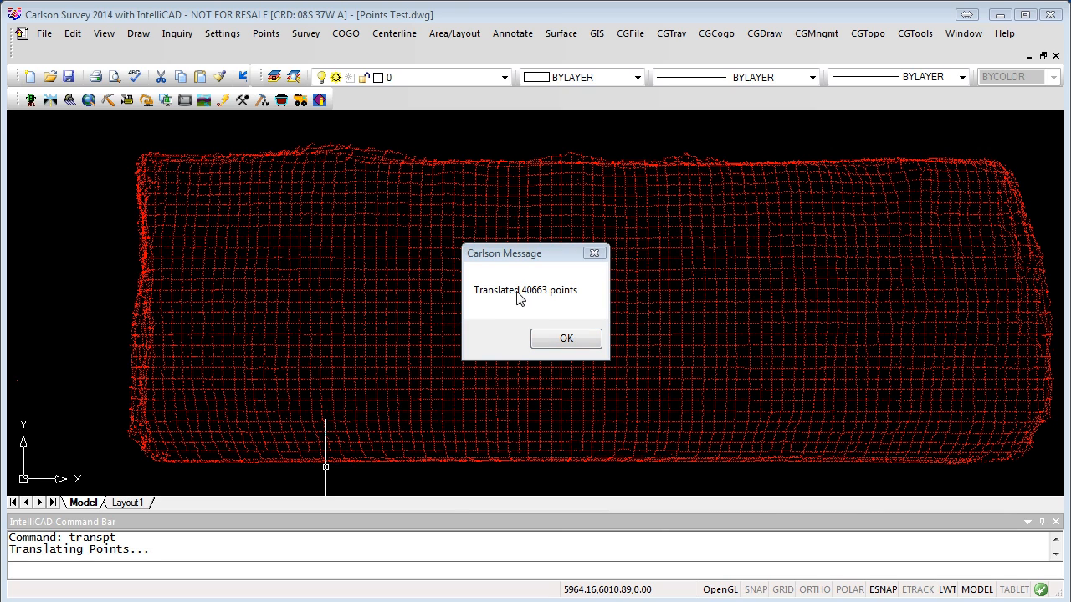
Step: Dismiss the message confirming 40663 points translated
left_click(575, 339)
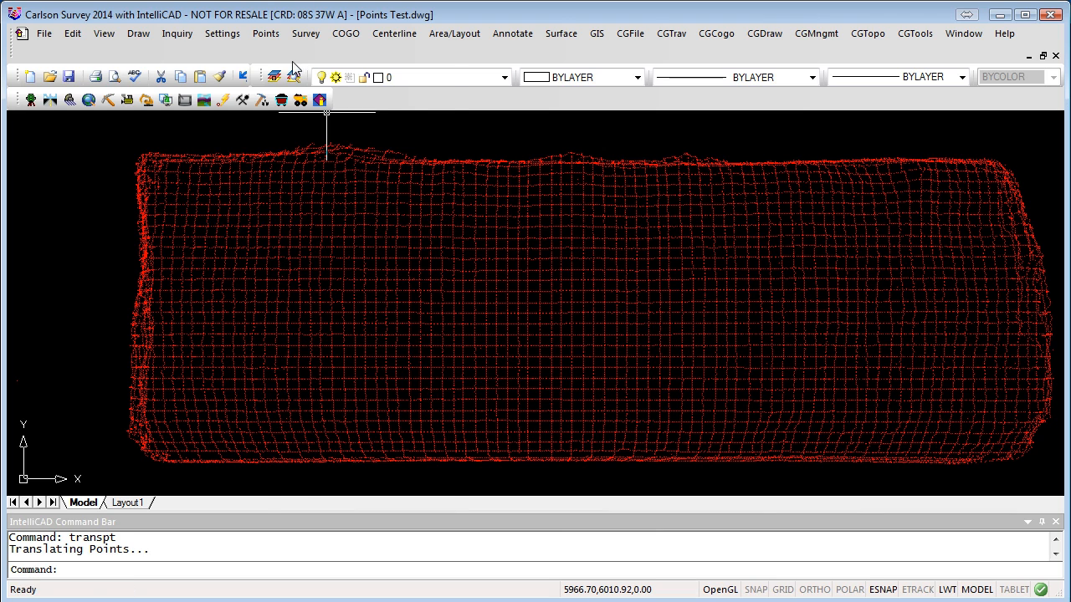
Step: Update the drawing from the CRD file, drawing missing points and erasing points not in the file
left_click(266, 34)
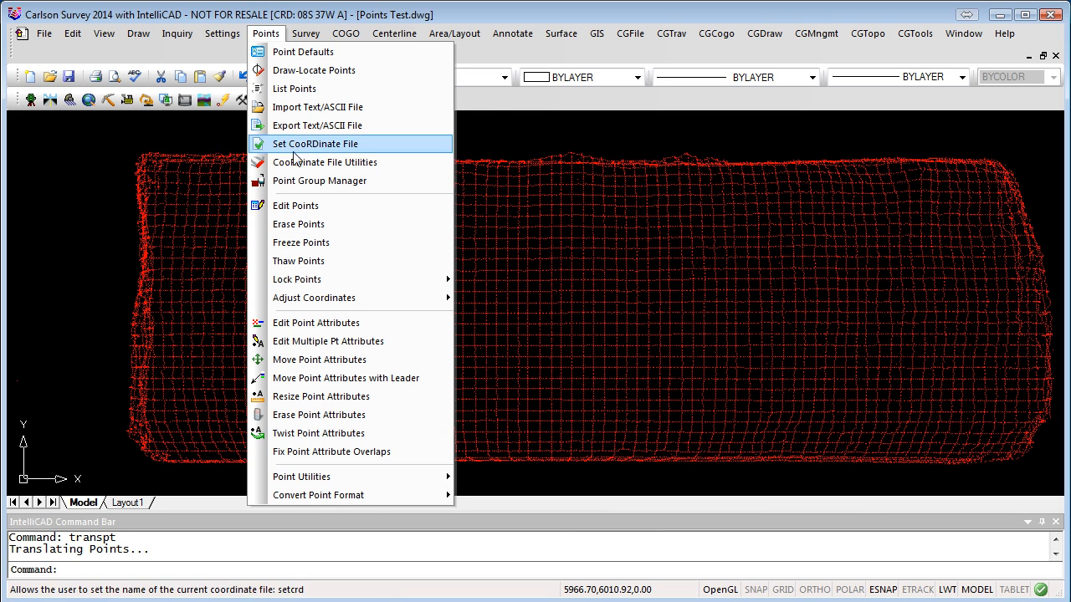
left_click(339, 166)
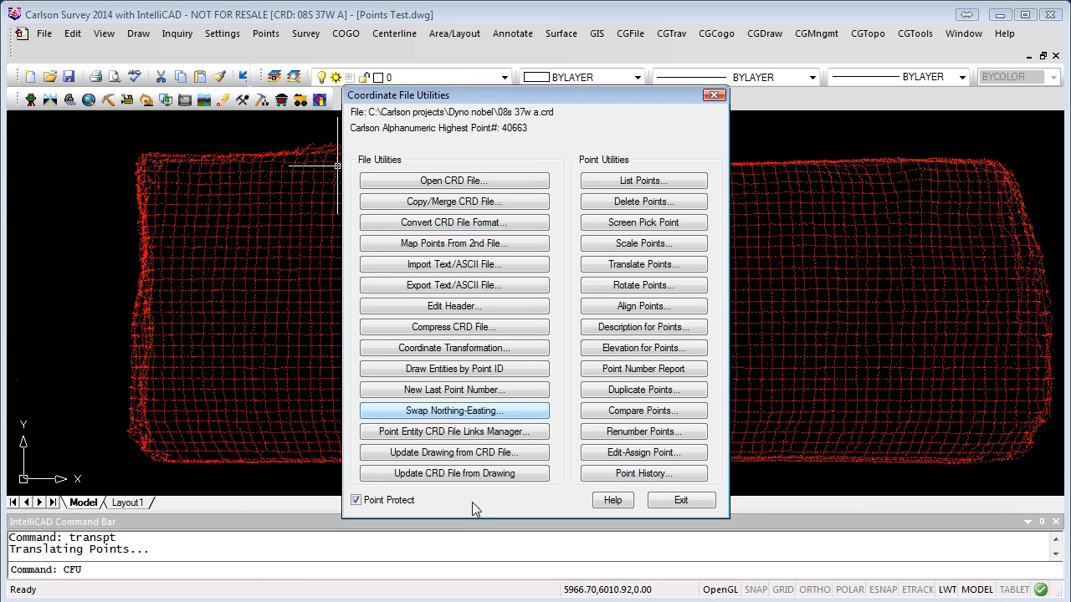
left_click(463, 456)
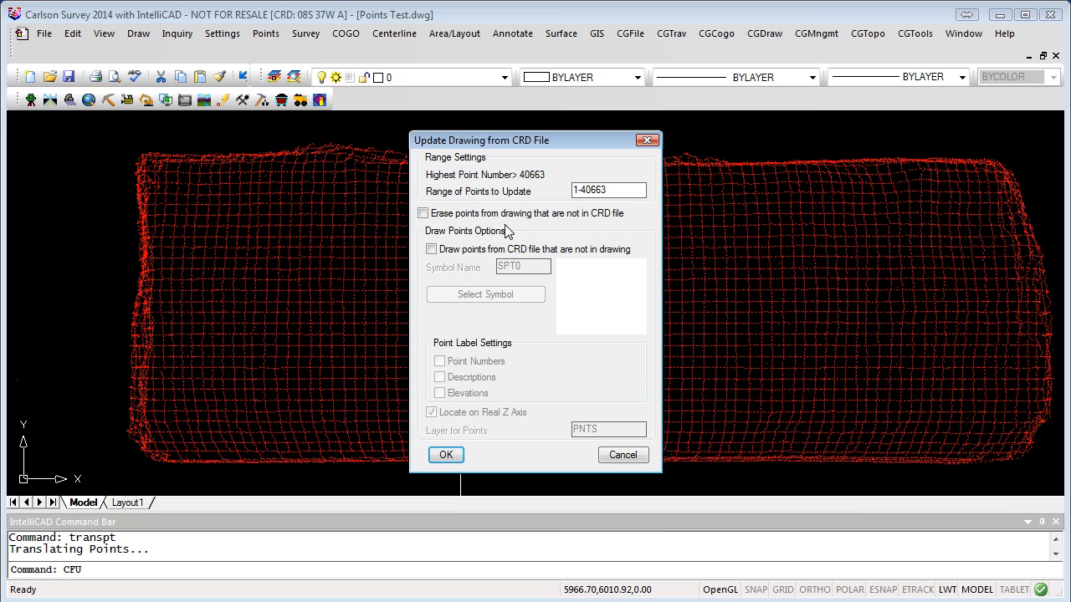
left_click(431, 249)
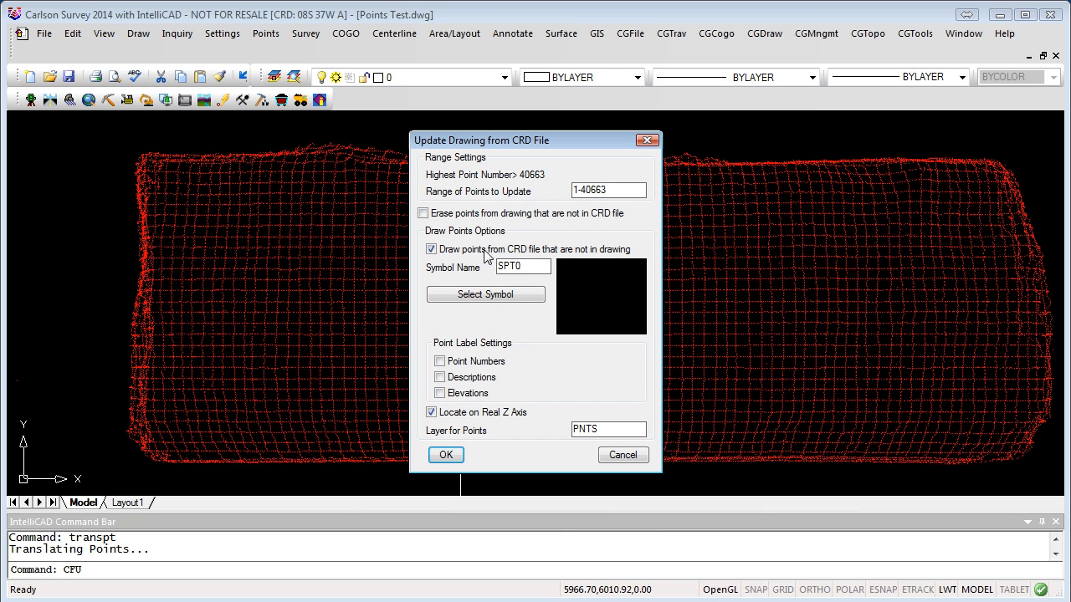
left_click(423, 213)
left_click(446, 455)
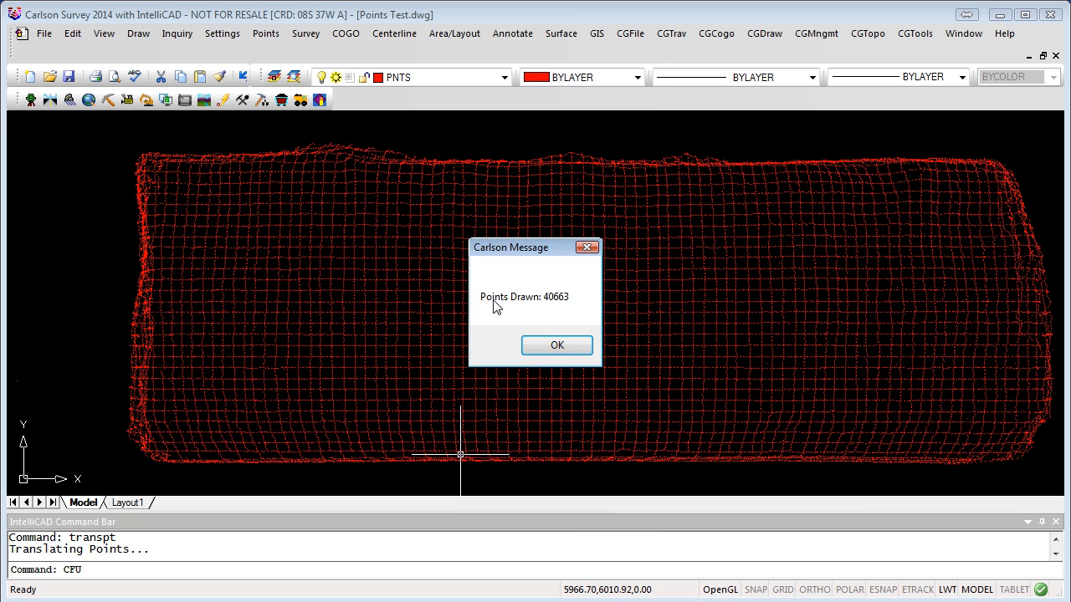
left_click(557, 346)
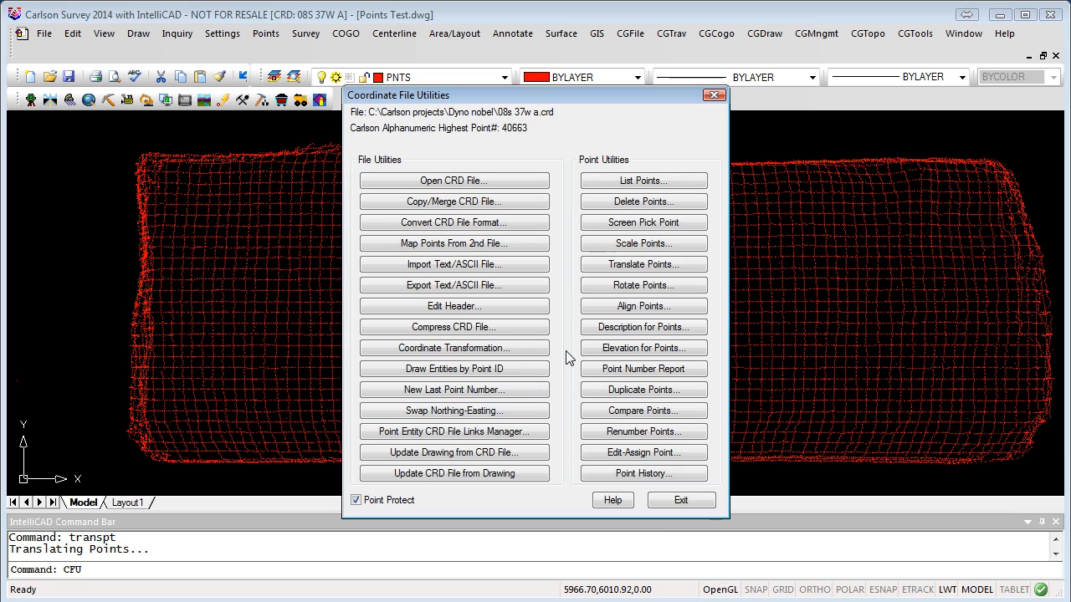
Step: Exit Coordinate File Utilities and zoom to the drawing's full extents
left_click(686, 500)
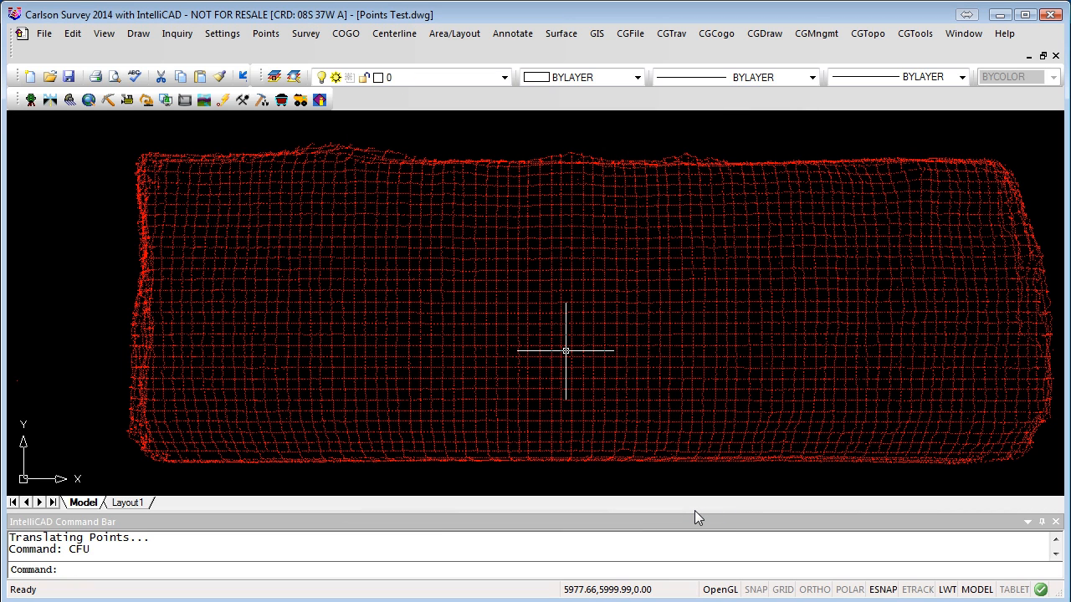
type("z")
key("Return")
type("e")
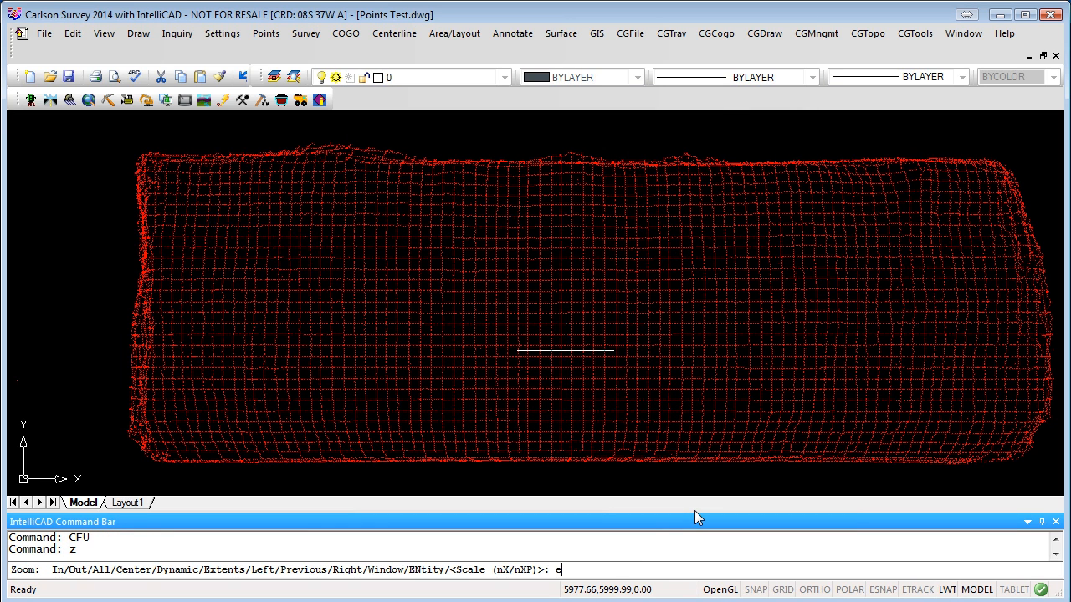
key("Return")
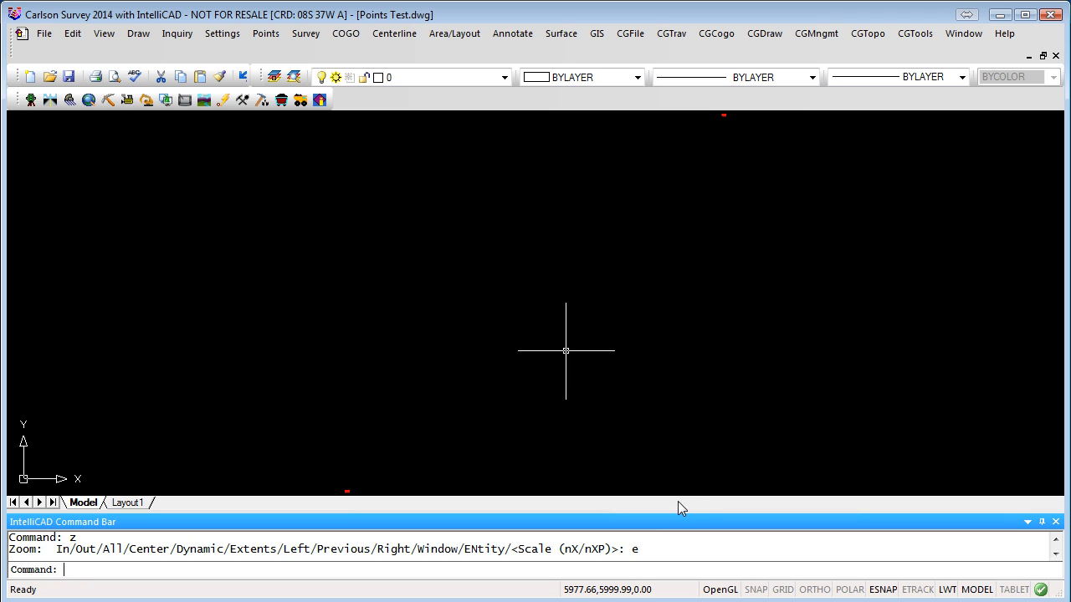
Step: Pan and zoom onto the small cluster of leftover red points
middle_click_drag(361, 490, 419, 404)
scroll(388, 435, "up", 3)
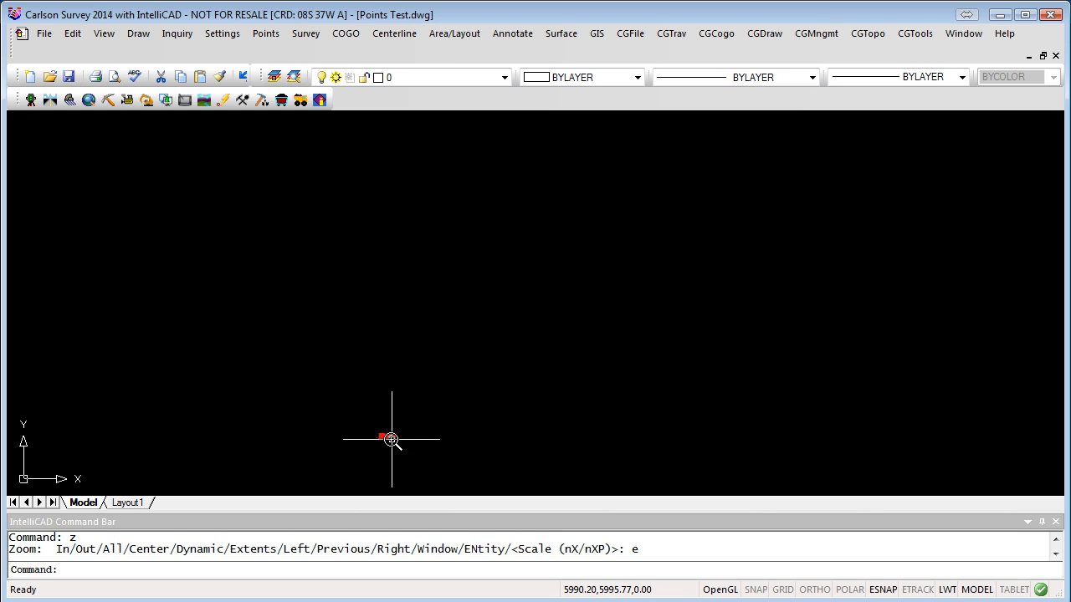
scroll(505, 360, "down", 2)
mouse_move(544, 301)
middle_mouse_down()
mouse_move(463, 430)
mouse_move(557, 285)
mouse_move(545, 332)
middle_mouse_up()
scroll(544, 332, "down", 4)
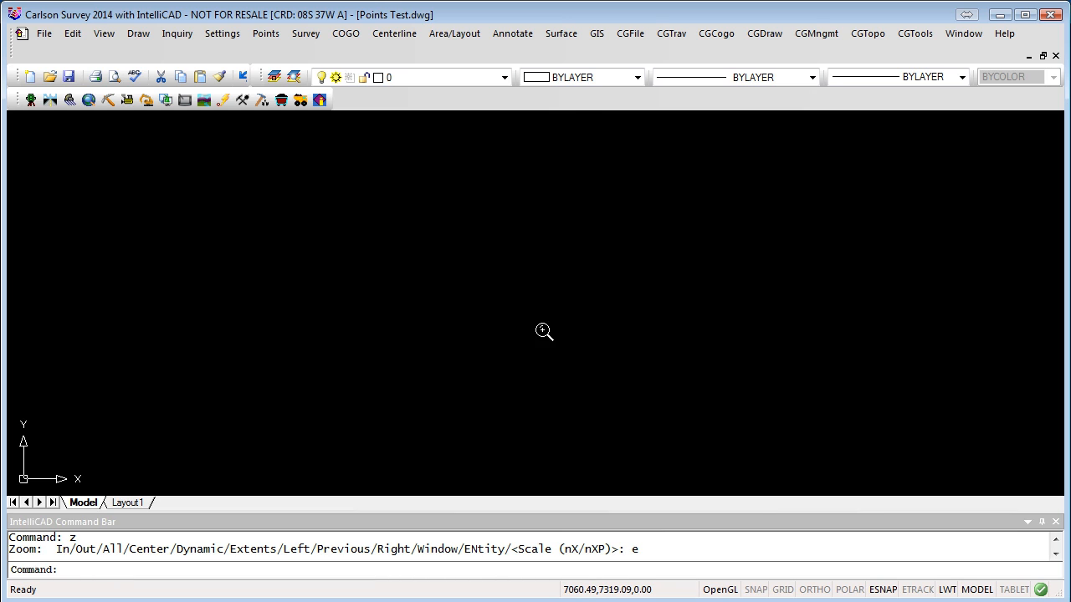
scroll(615, 333, "up", 2)
scroll(552, 299, "up", 2)
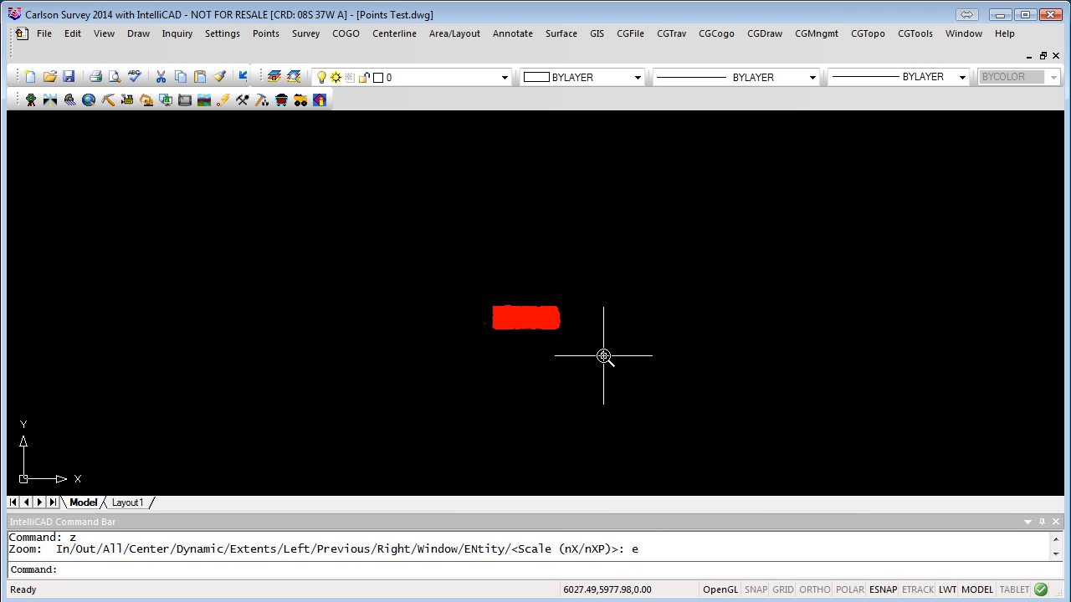
Step: Erase the 40663 old red points with a window selection around the cluster
type("e")
key("Return")
left_click(611, 262)
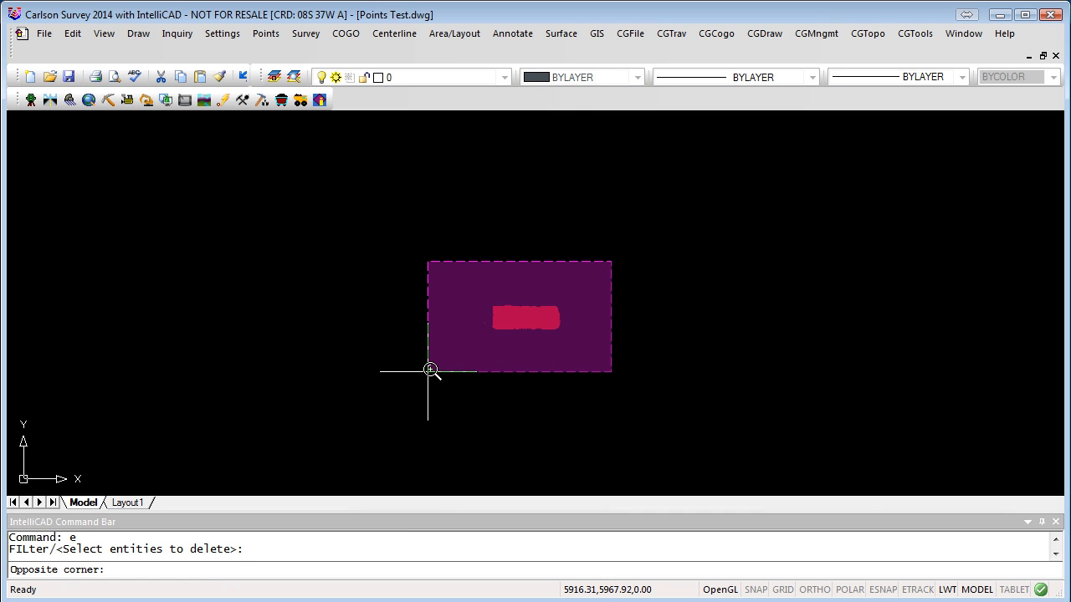
left_click(430, 370)
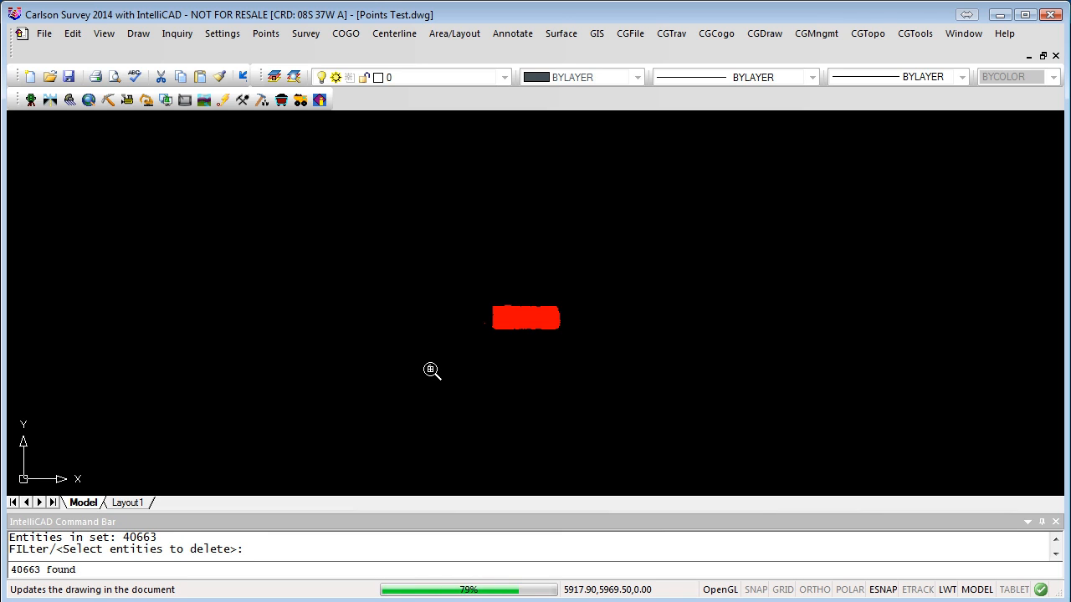
key("Return")
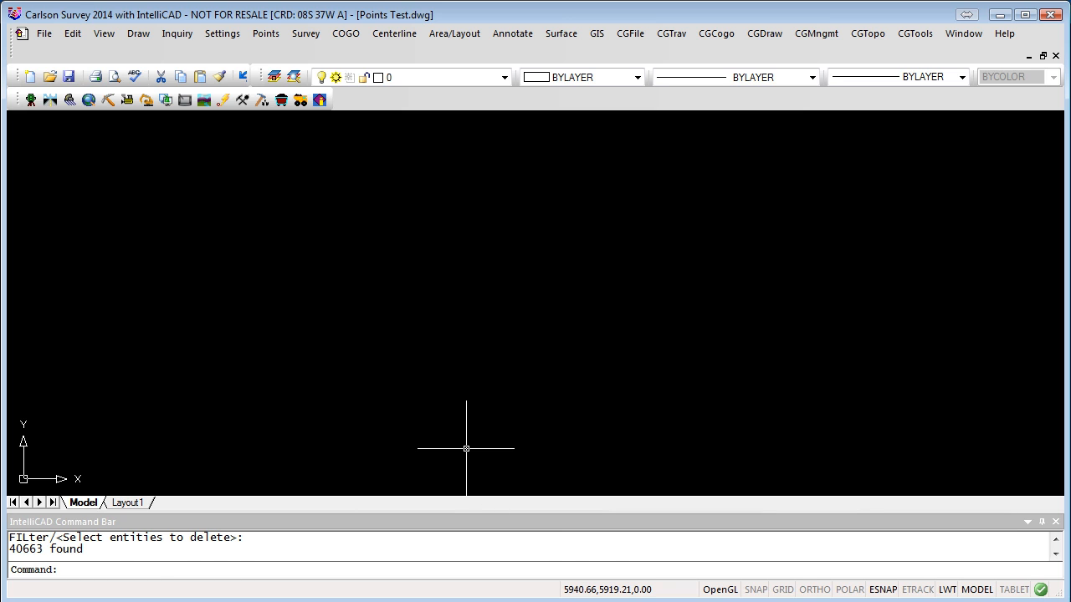
Step: Zoom to extents to show the whole relocated point grid
type("z")
key("Return")
type("e")
key("Return")
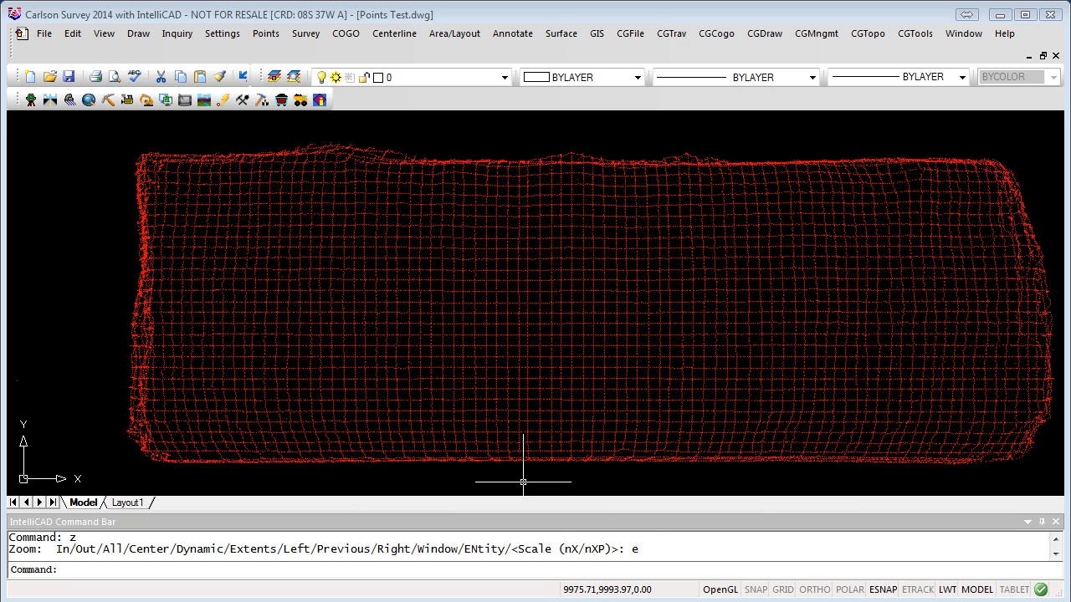